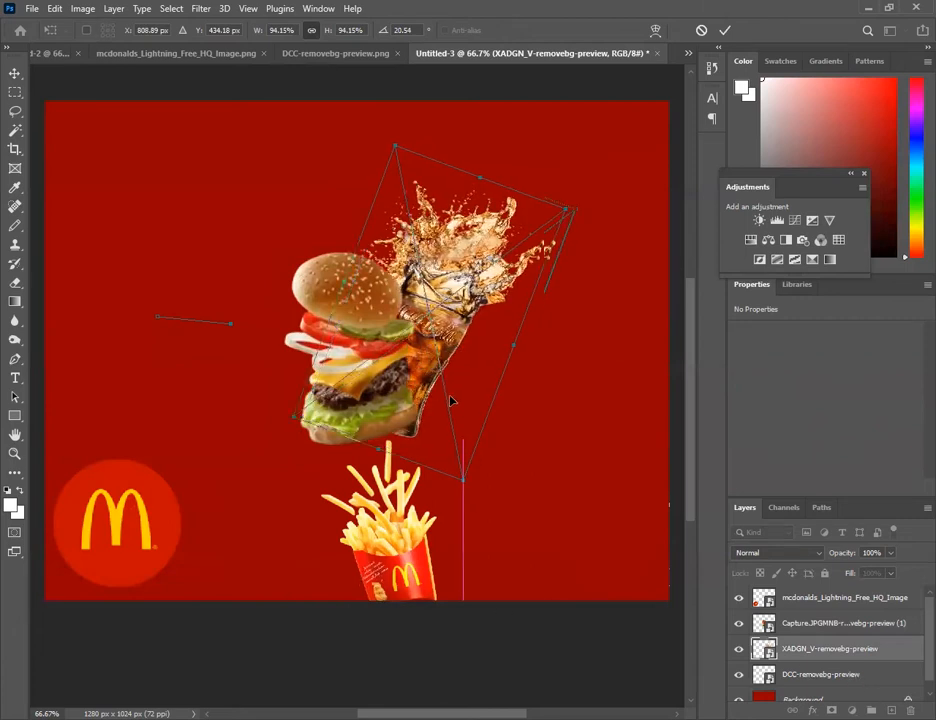
Move the fries on the DCC-removebg-preview layer up behind the burger's left side, to about X 385 px, Y 264 px.
left_click(806, 674)
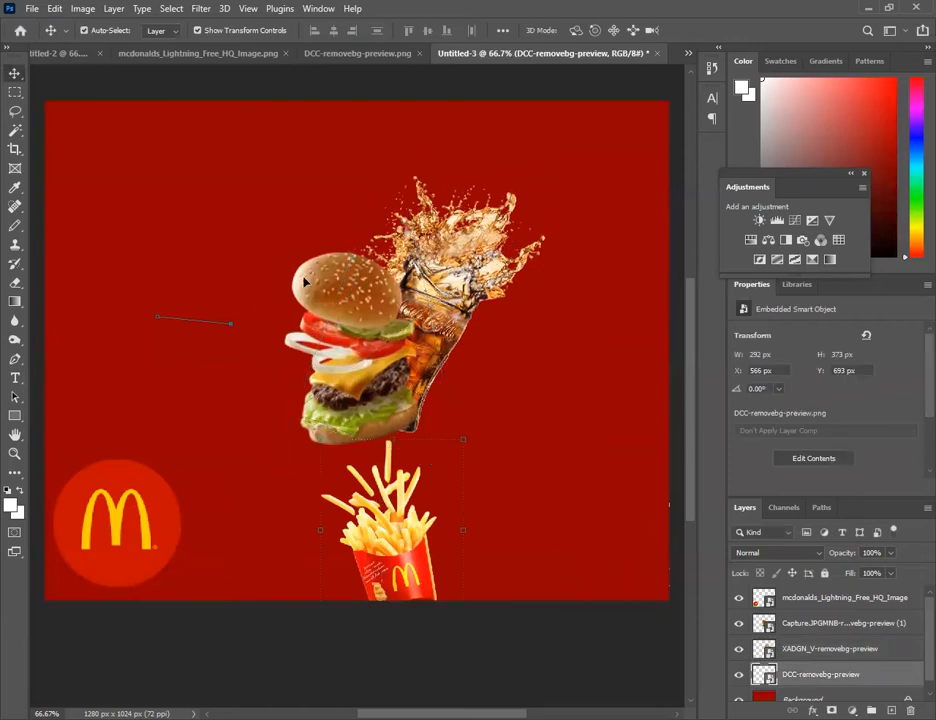
left_click_drag(393, 492, 305, 283)
left_click(225, 352)
left_click(825, 681)
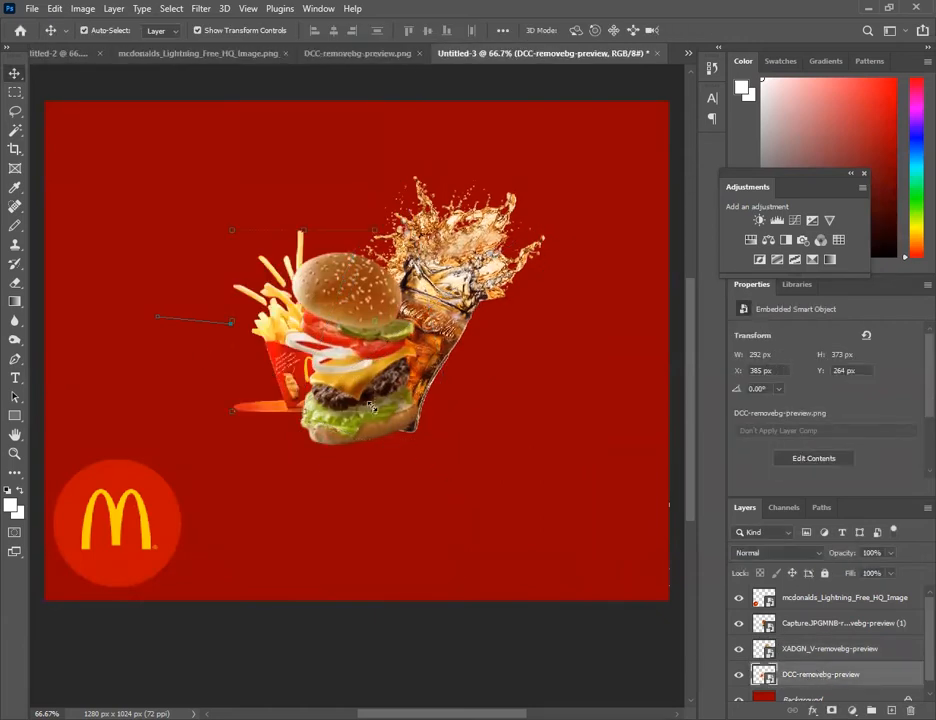
Rotate the fries to -26.48° and resize them to about 422 × 444 px so they fan out behind the burger's left side.
key("ctrl+t")
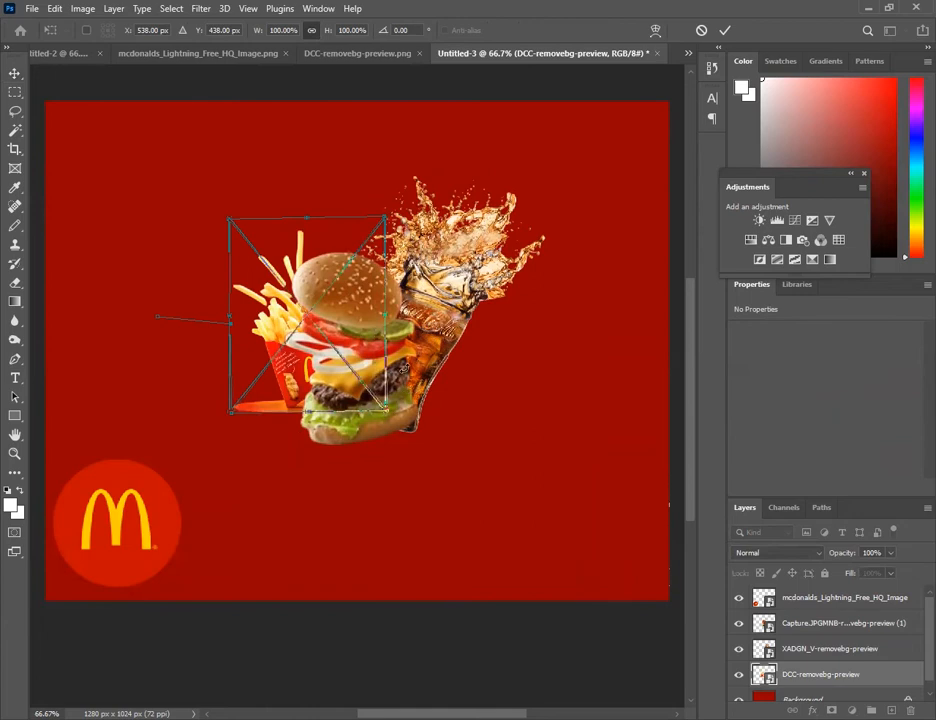
left_click_drag(403, 370, 298, 347)
left_click_drag(228, 267, 260, 272)
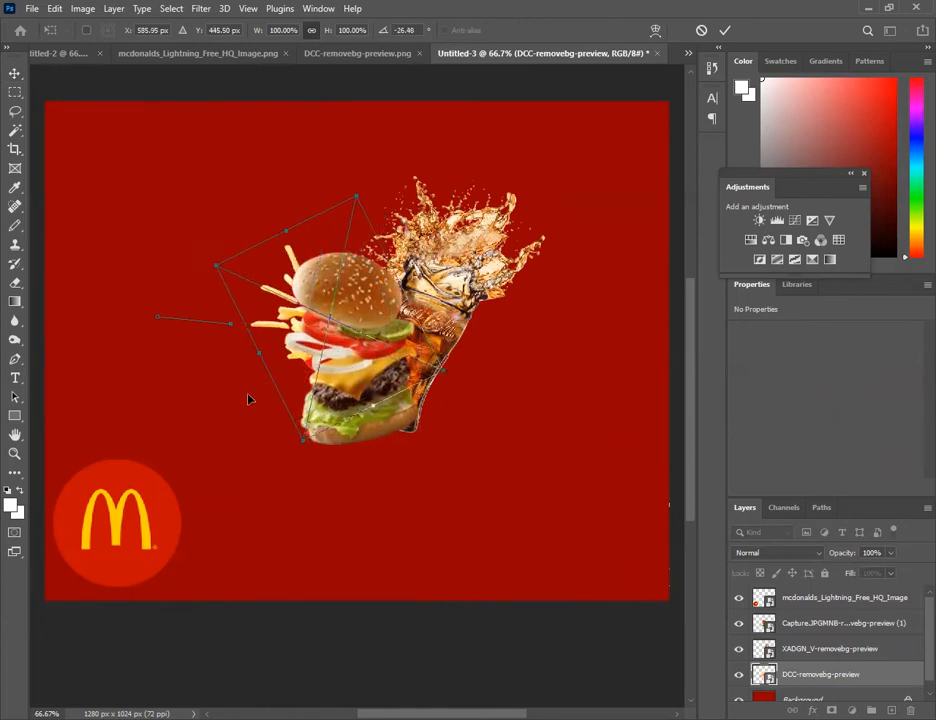
left_click_drag(238, 401, 251, 405)
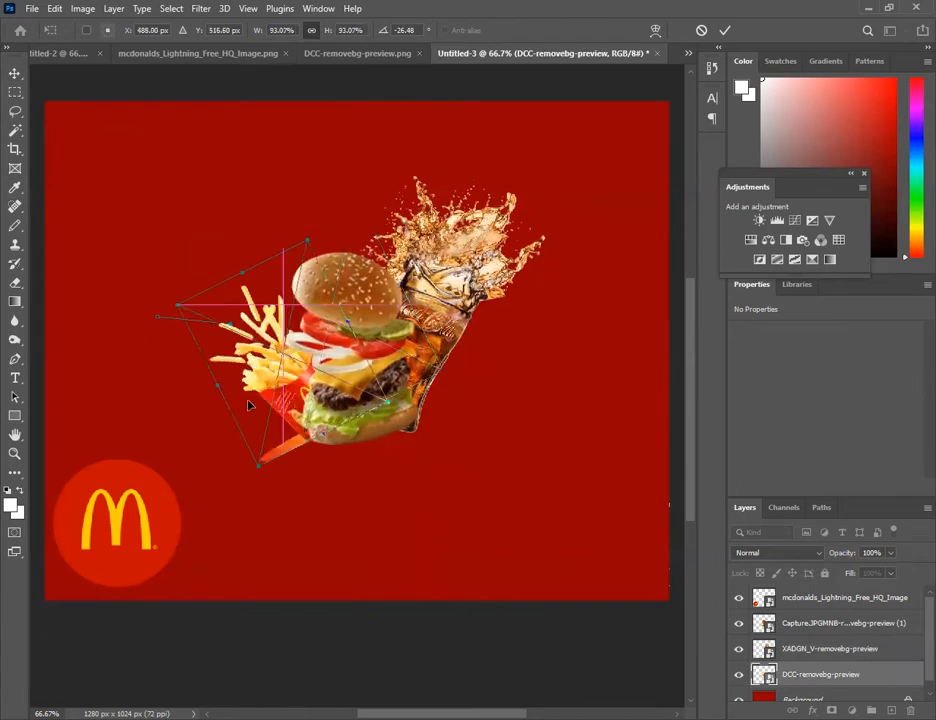
left_click_drag(178, 306, 142, 297)
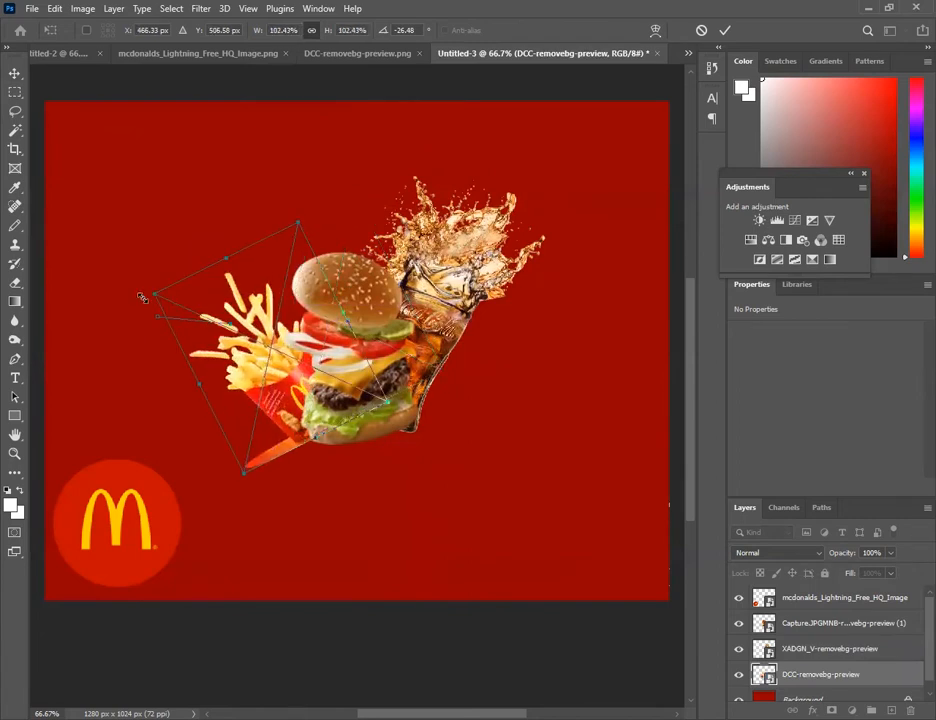
left_click_drag(263, 367, 280, 335)
left_click_drag(168, 264, 139, 260)
left_click_drag(279, 359, 283, 370)
key("Return")
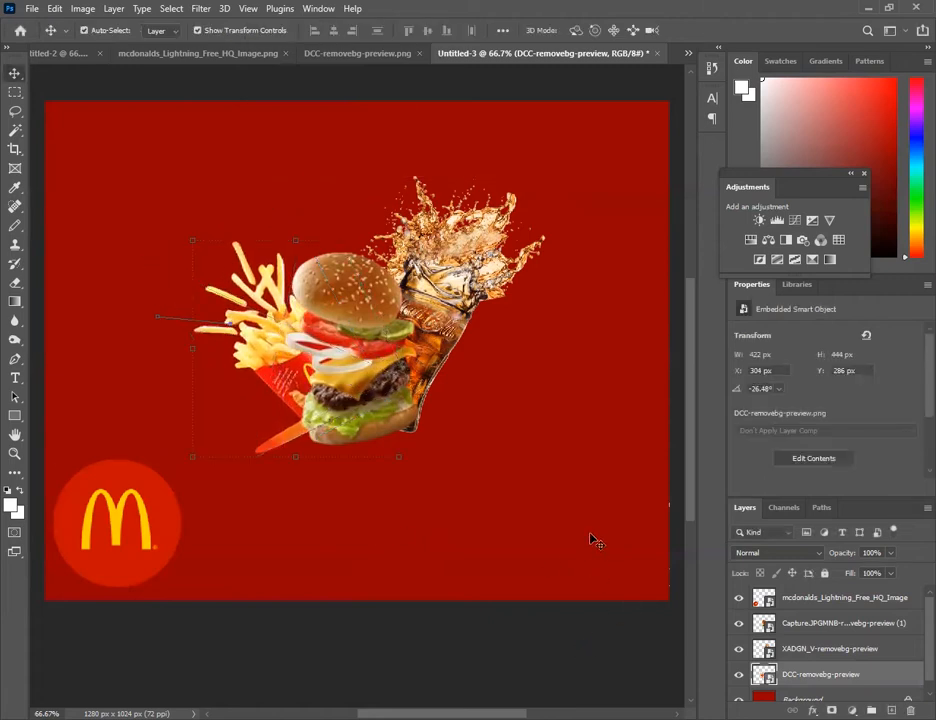
Paint a shadow on the Background layer beneath the food with the Burn tool, using Midtones at 50% exposure.
left_click(598, 548)
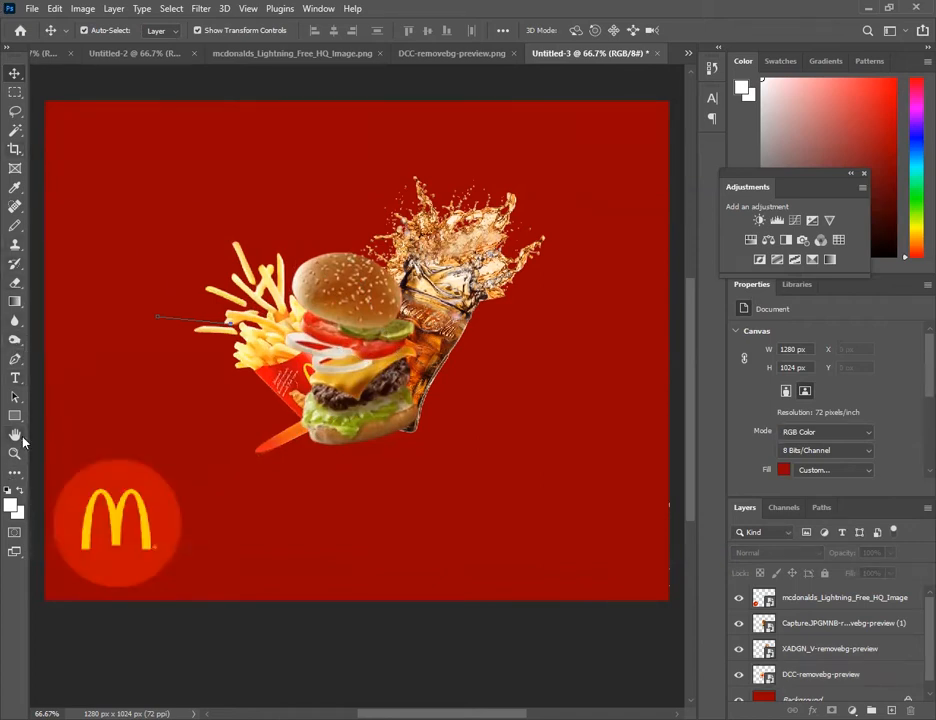
left_click(15, 345)
left_click(311, 449)
left_click(464, 272)
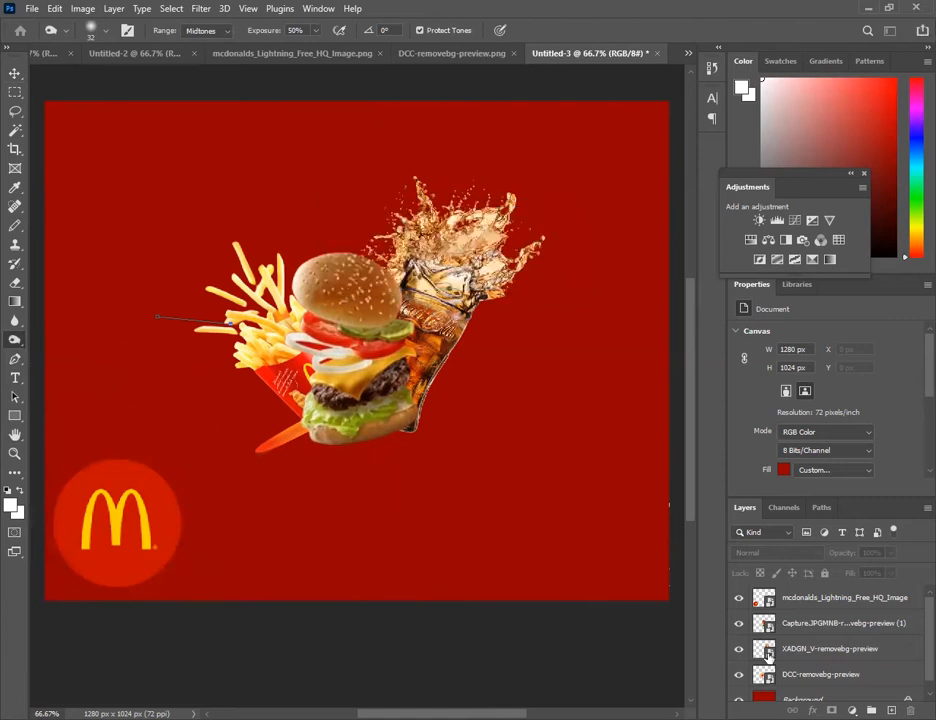
left_click(787, 695)
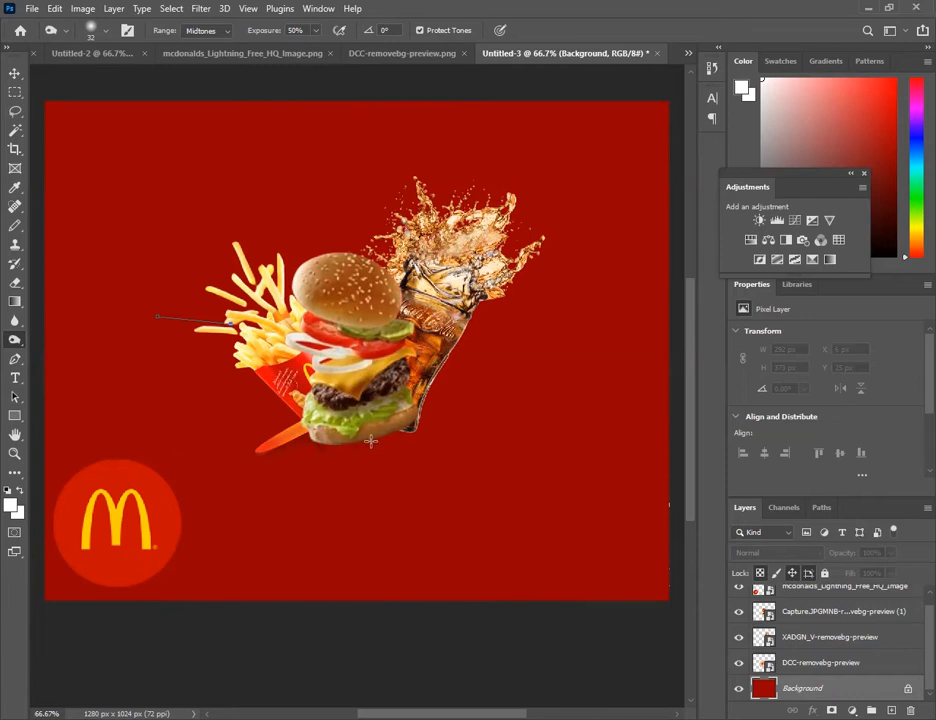
mouse_move(420, 437)
left_mouse_down()
mouse_move(341, 460)
mouse_move(344, 453)
left_mouse_up()
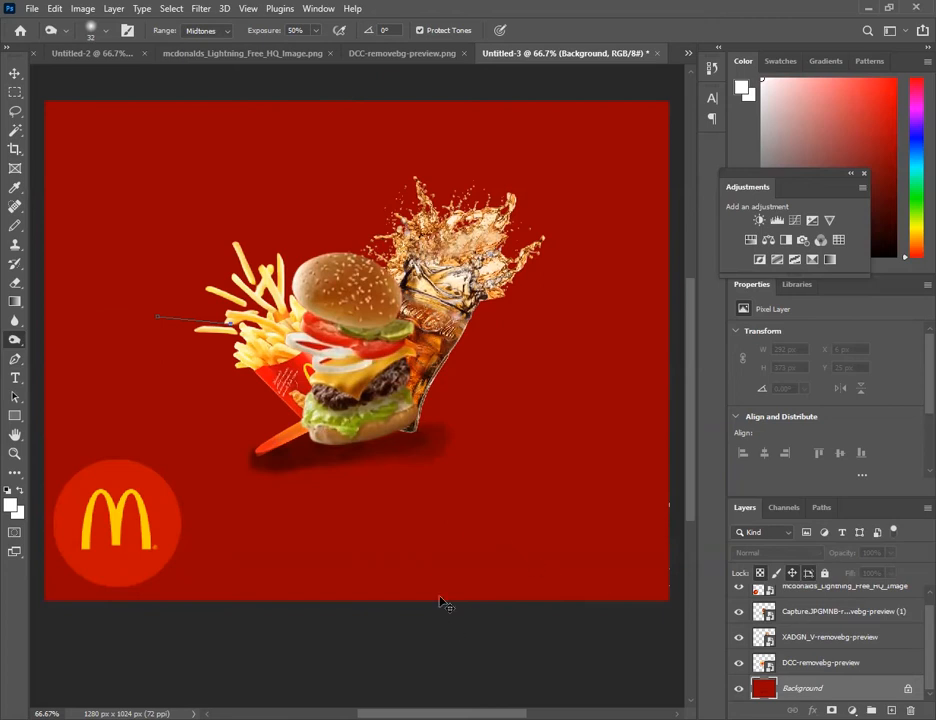
Undo the burned shadow and the rotation and resizing of the fries.
key("ctrl+z")
key("ctrl+z")
key("ctrl+z")
Rotate the fries layer to -28.57° and place it peeking out behind the burger's left side.
left_click(777, 664)
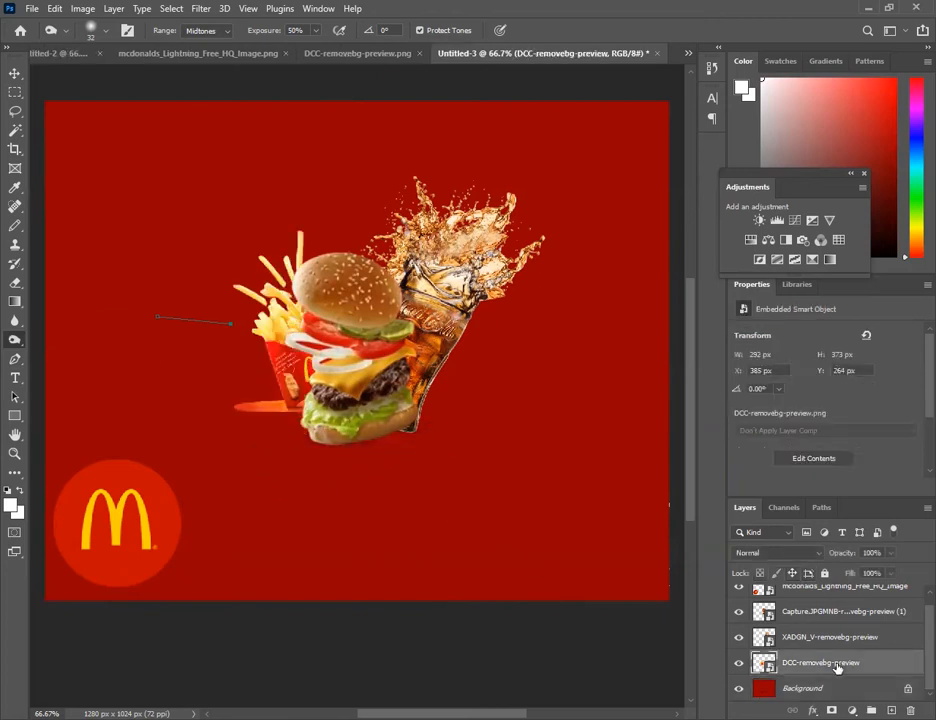
left_click(14, 72)
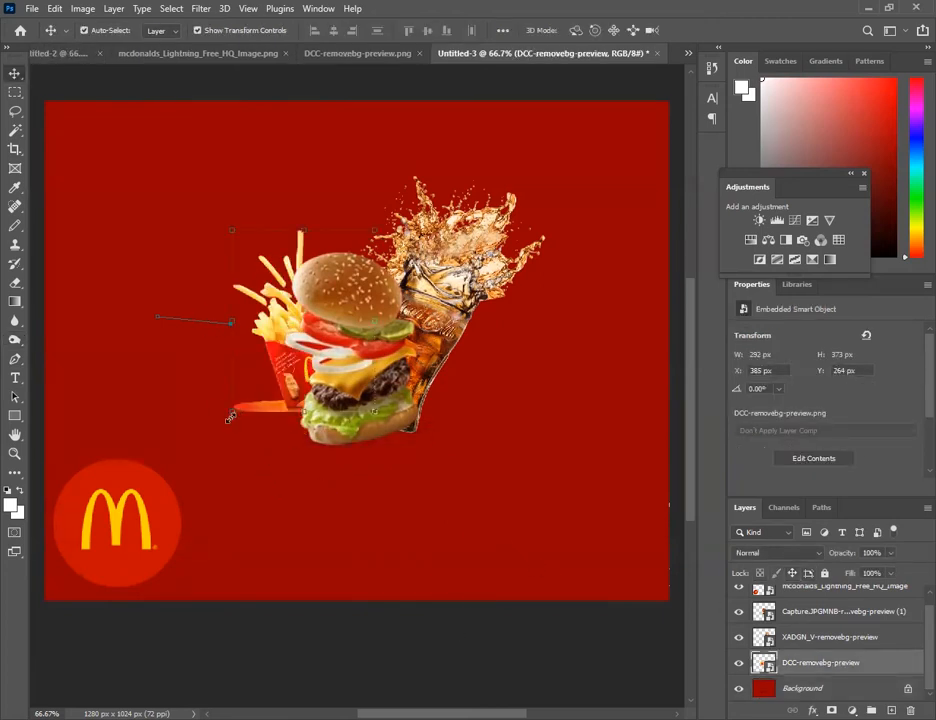
key("ctrl+t")
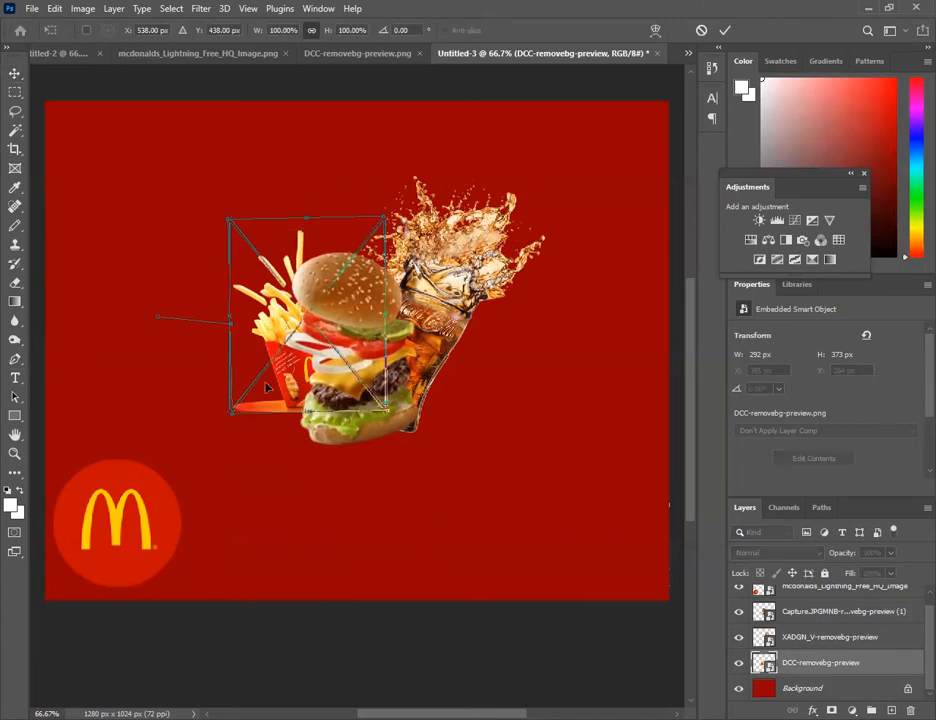
left_click_drag(264, 383, 438, 598)
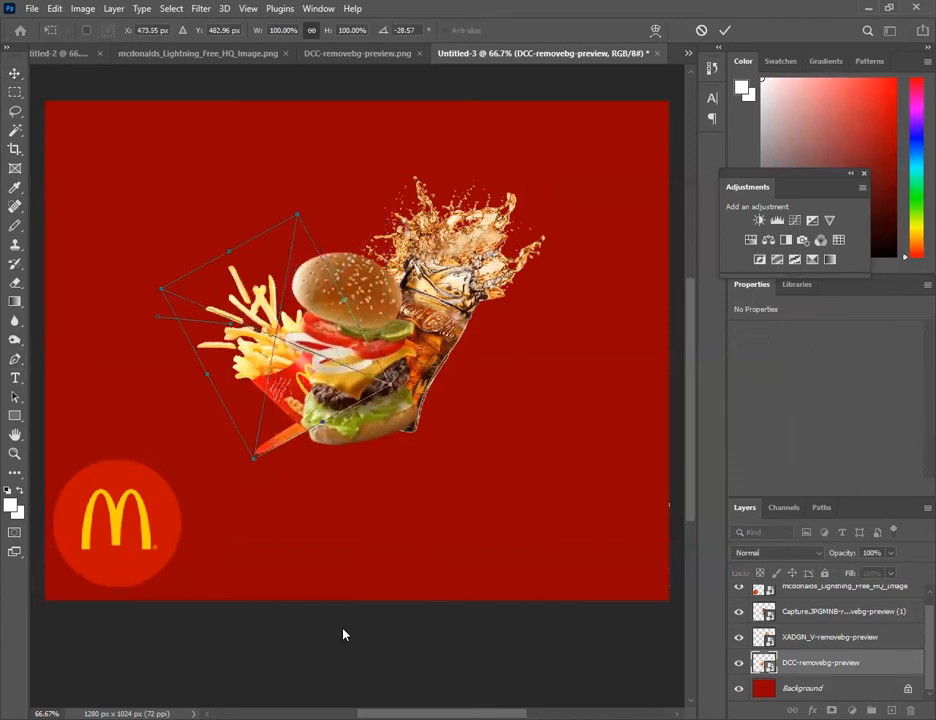
key("Return")
Enlarge the fries to 108.07% and nudge them closer to the burger.
left_click_drag(190, 267, 152, 251)
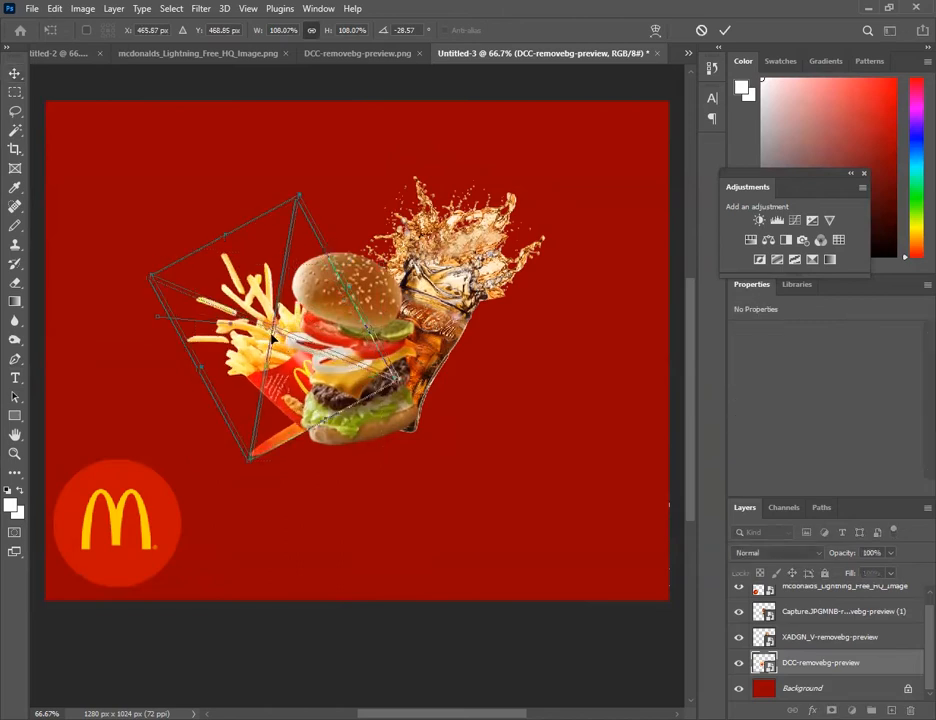
left_click_drag(272, 353, 276, 350)
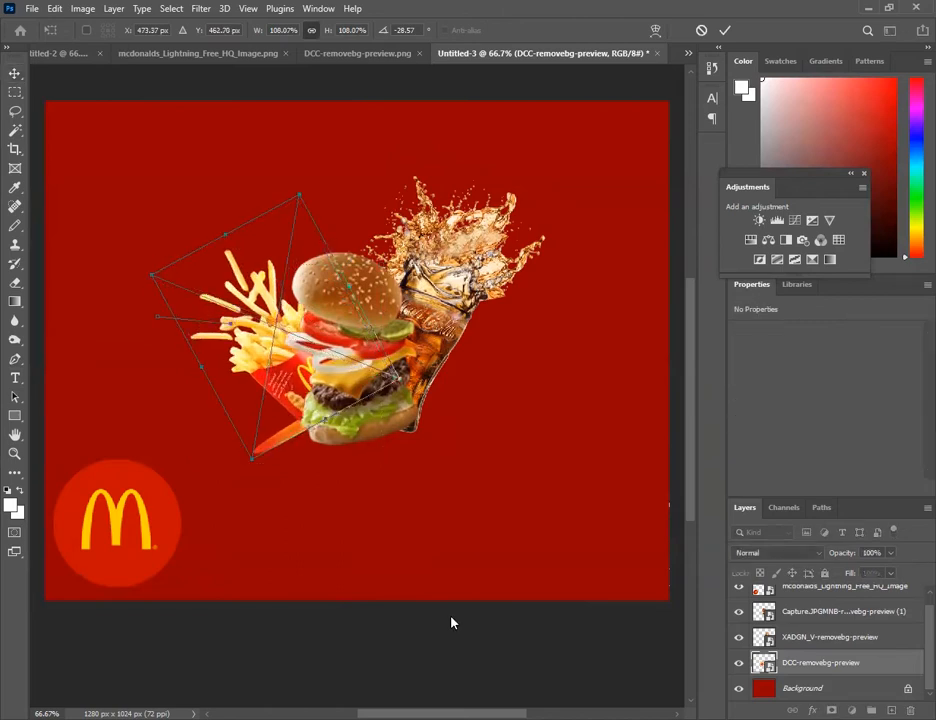
key("Return")
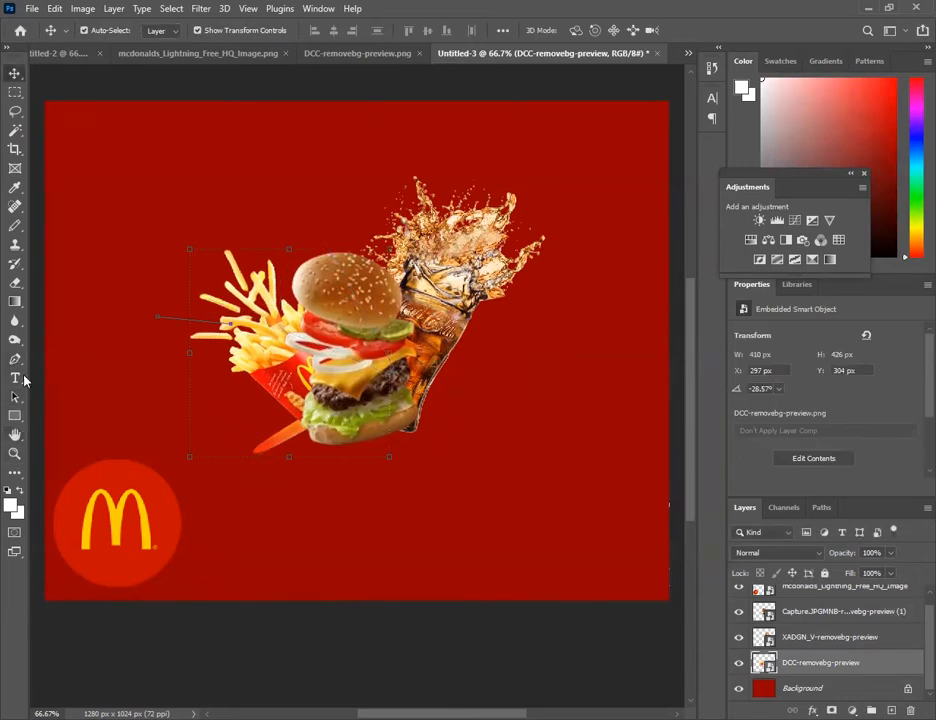
Burn a midtone shadow into the Background layer below the fries, burger and drink.
left_click(852, 690)
left_click(16, 341)
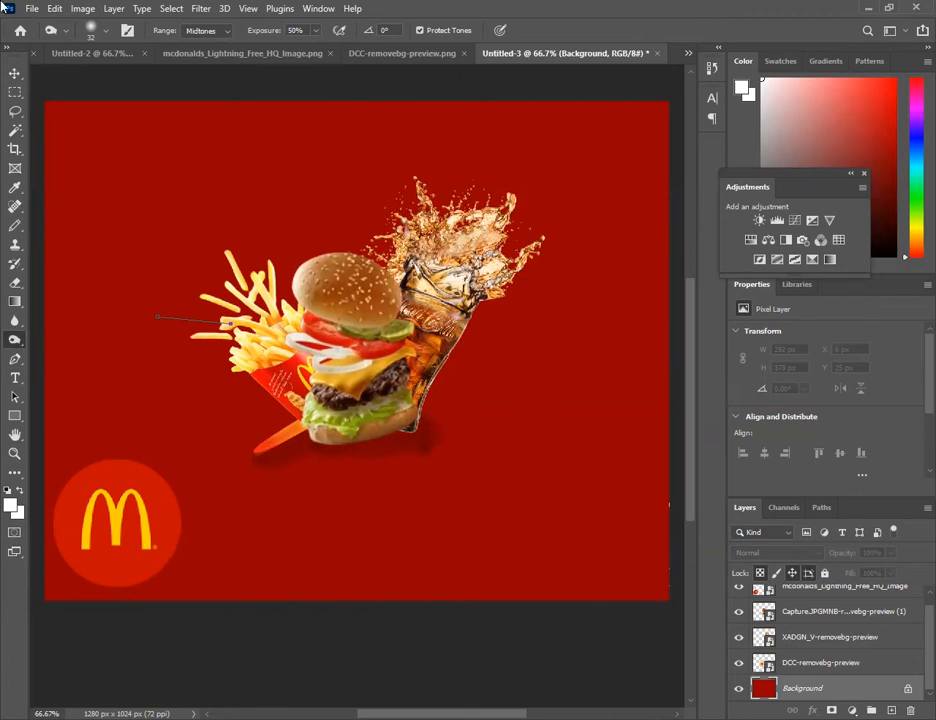
Undo the latest shadow strokes and the enlargement of the fries.
key("ctrl+z")
key("ctrl+z")
key("ctrl+z")
key("ctrl+z")
key("ctrl+z")
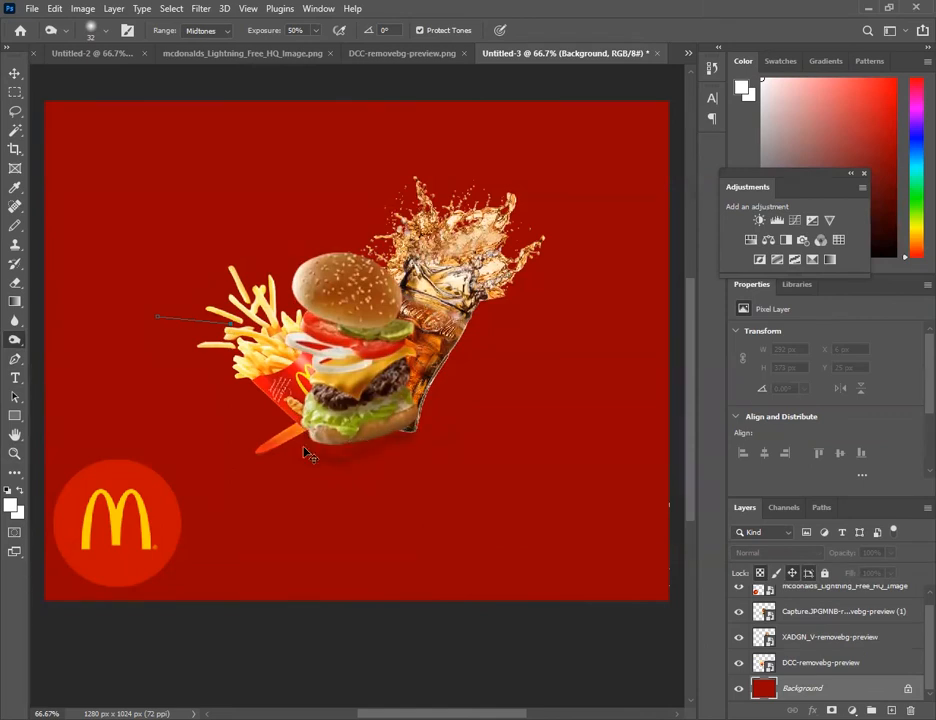
Burn a soft shadow into the background directly beneath the burger, with Midtones at 50% exposure.
mouse_move(309, 437)
left_mouse_down()
mouse_move(402, 440)
mouse_move(390, 433)
mouse_move(373, 450)
mouse_move(305, 449)
mouse_move(308, 435)
mouse_move(378, 445)
mouse_move(416, 435)
mouse_move(329, 451)
mouse_move(303, 440)
mouse_move(367, 453)
mouse_move(405, 440)
mouse_move(362, 455)
mouse_move(308, 445)
left_mouse_up()
Apply the Spot Healing Brush to the DCC-removebg-preview fries layer and accept rasterizing the smart object.
left_click(15, 206)
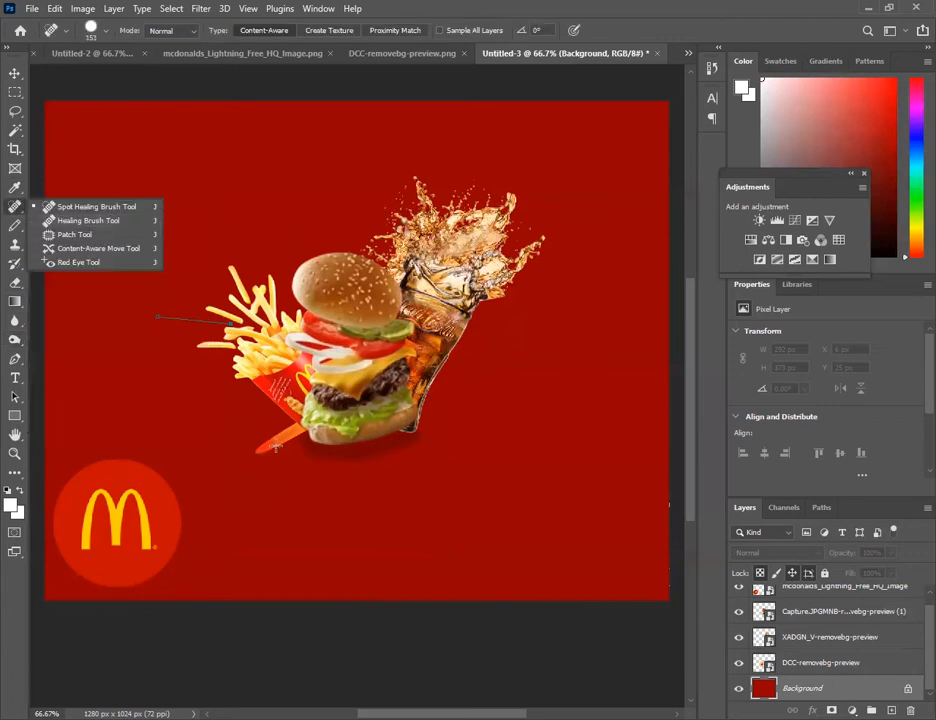
left_click(832, 636)
left_click(828, 611)
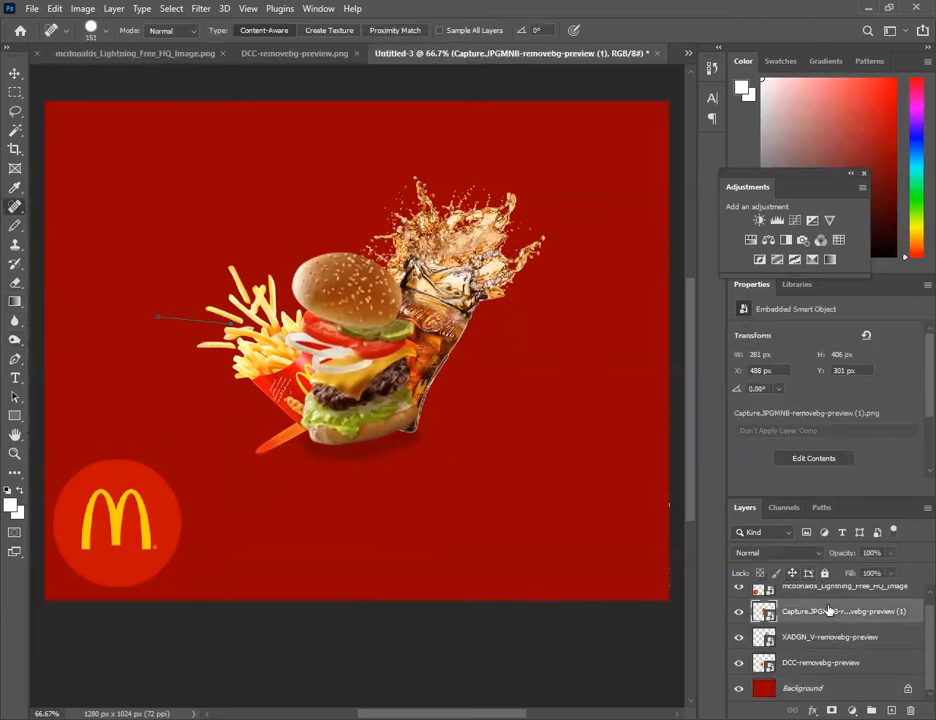
left_click(801, 590)
left_click(830, 625)
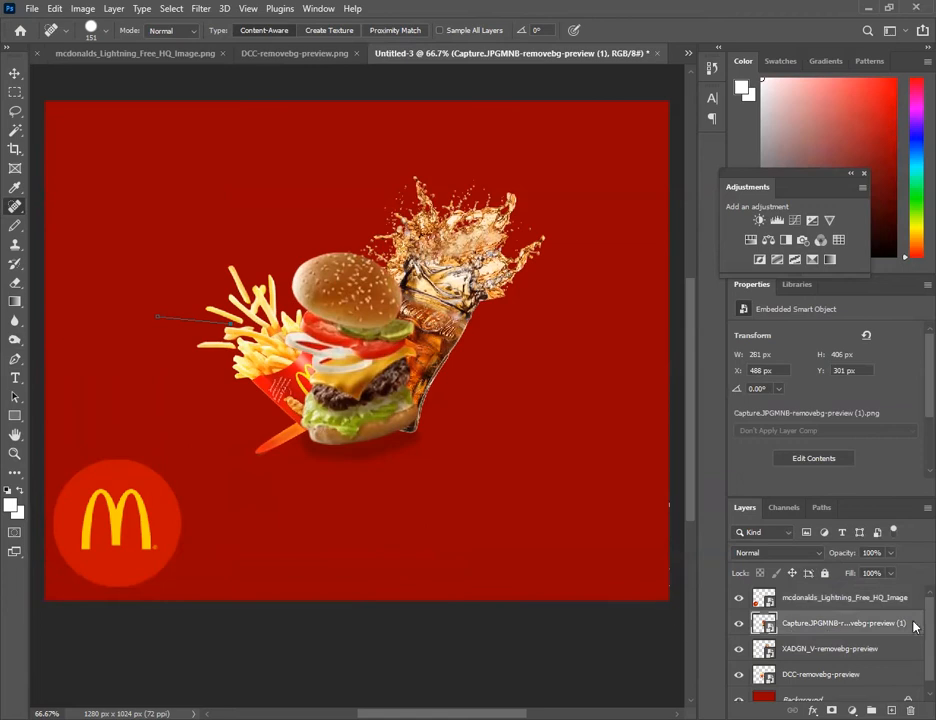
left_click(820, 646)
left_click(805, 674)
left_click(278, 445)
left_click(443, 287)
Rasterize the drink layer XADGN_V-removebg-preview and the burger layer Capture.JPGMNB for editing with the Spot Healing Brush.
left_click(770, 649)
left_click(288, 441)
left_click(432, 291)
left_click(813, 626)
left_click(300, 438)
left_click(451, 285)
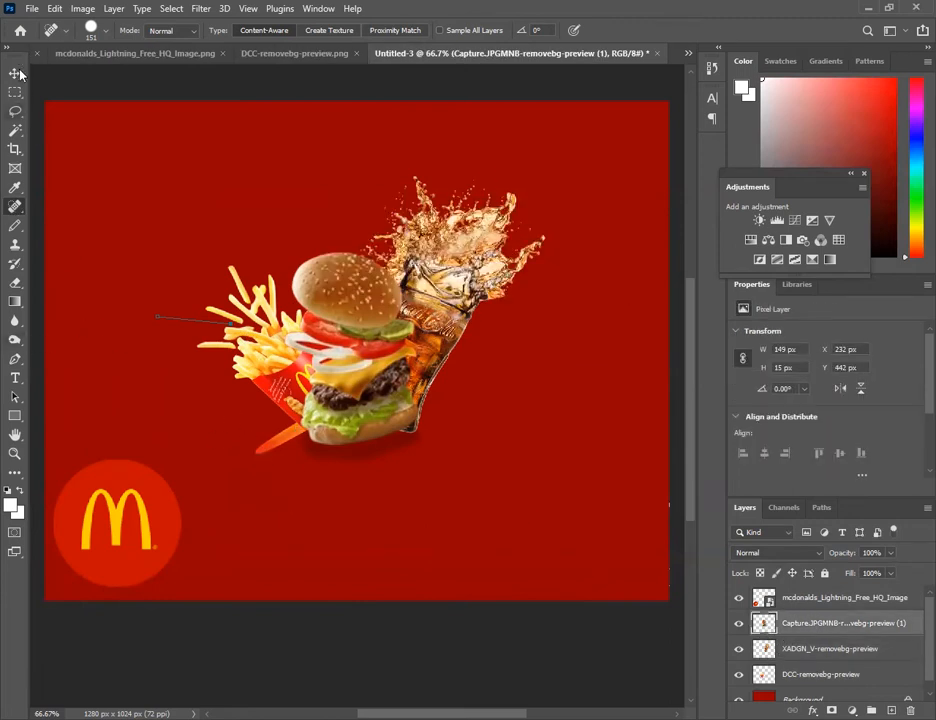
Try to remove the orange strip beneath the fries box on the DCC-removebg-preview layer with the Spot Healing Brush.
left_click(15, 74)
left_click(238, 358)
left_click(806, 632)
left_click(804, 649)
left_click(810, 678)
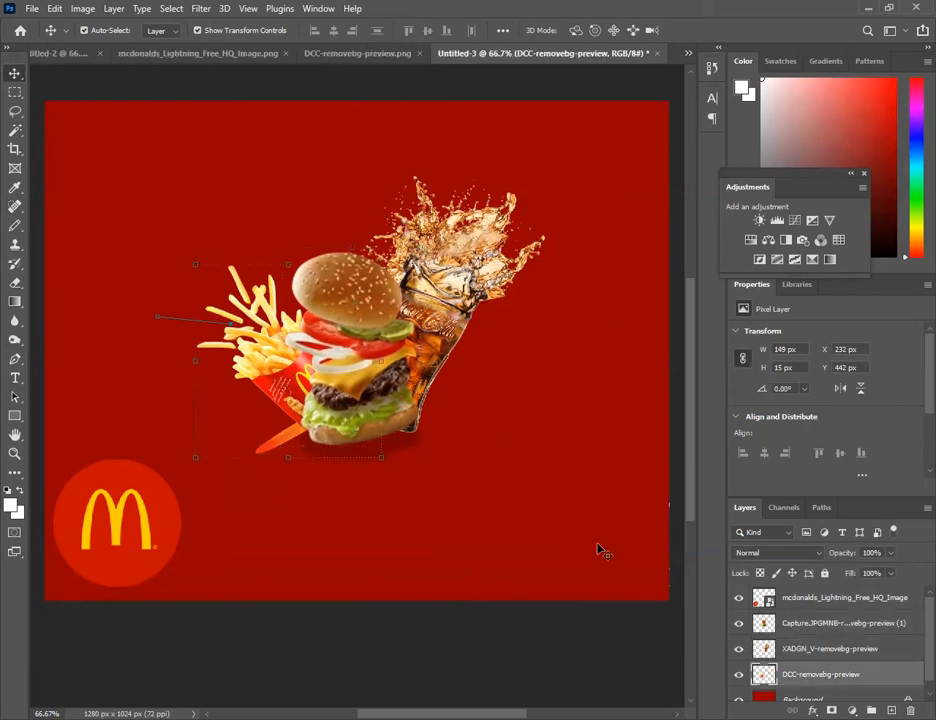
left_click(15, 206)
left_click_drag(262, 447, 279, 445)
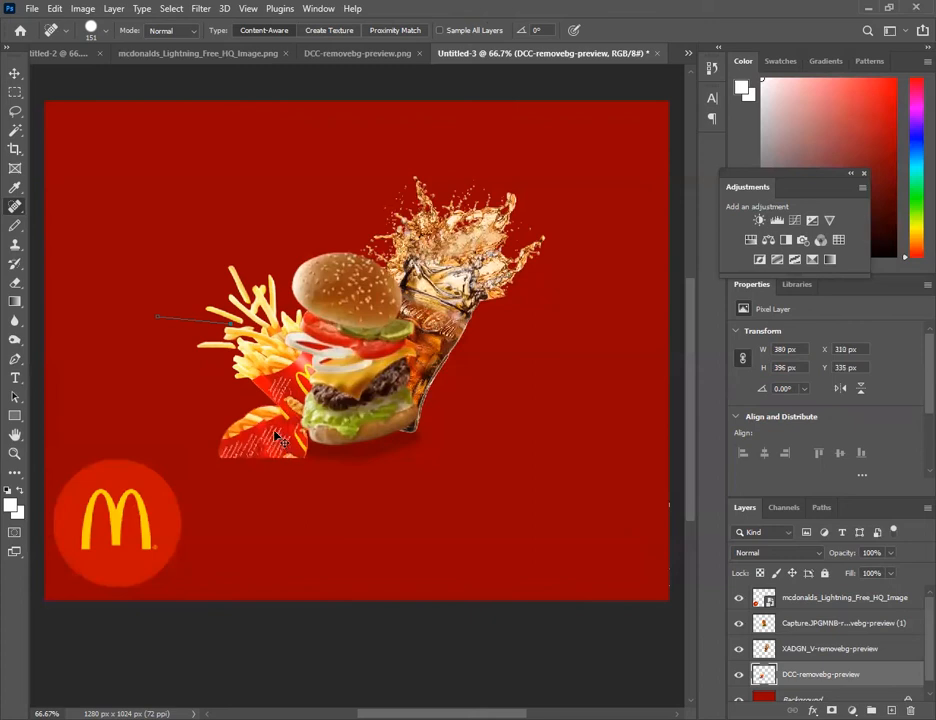
key("ctrl+z")
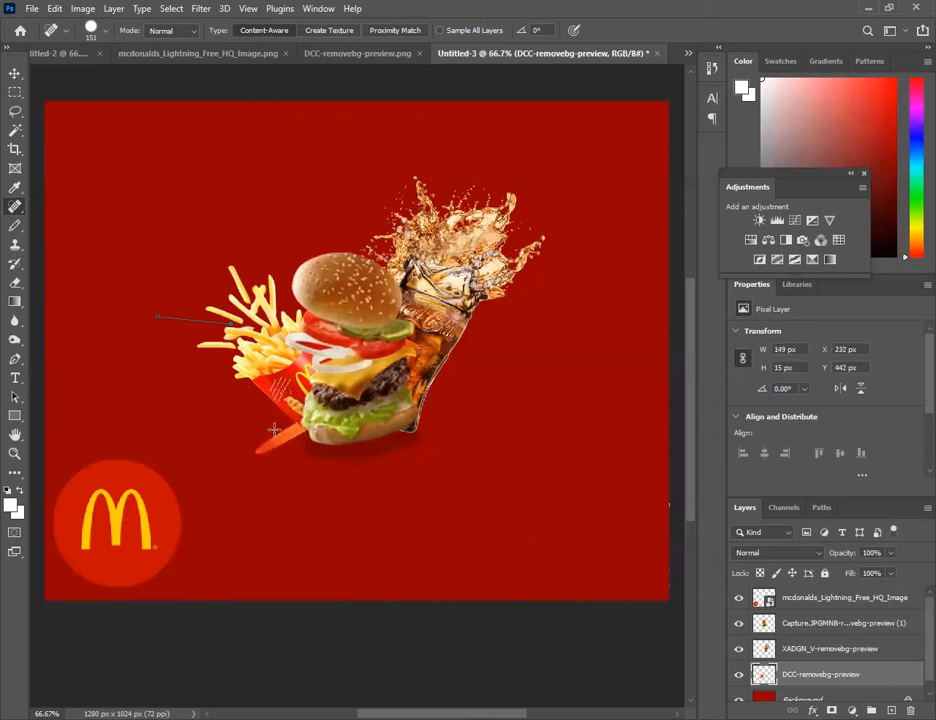
Cover the orange strip beneath the fries box with rectangles in the background's dark red, the last about 146 × 125 px.
left_click(107, 36)
left_click_drag(58, 71, 47, 66)
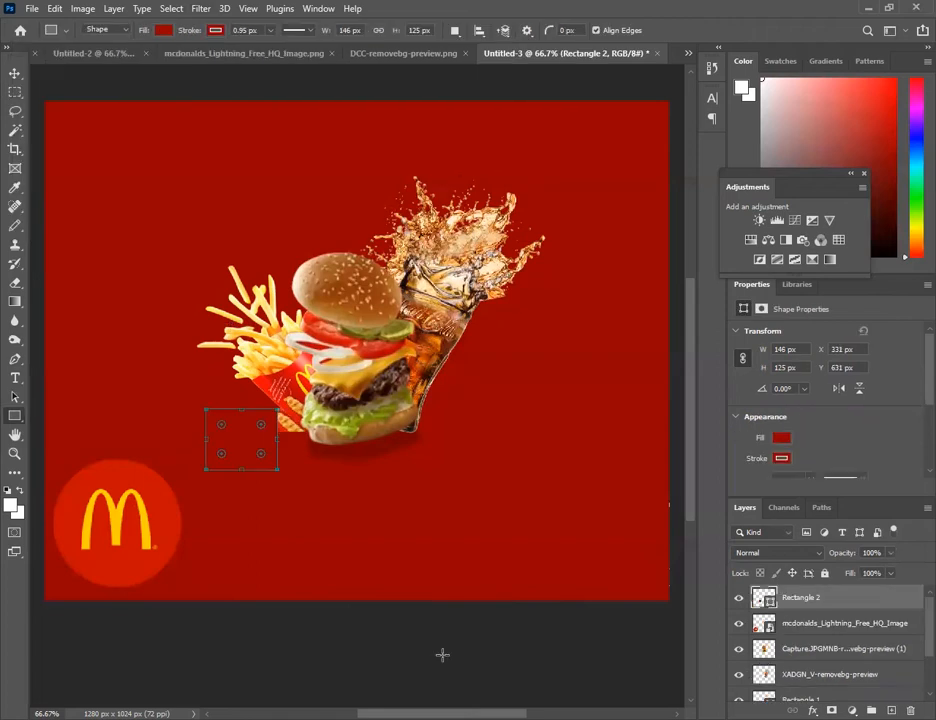
left_click(442, 655)
left_click(549, 165)
Draw a dark red triangle about 110 × 57 px over the lower edge of the fries box and delete the tiny extra triangle.
right_click(15, 416)
left_click(80, 446)
mouse_move(281, 412)
left_mouse_down()
mouse_move(307, 433)
mouse_move(251, 438)
mouse_move(289, 441)
left_mouse_up()
key("v")
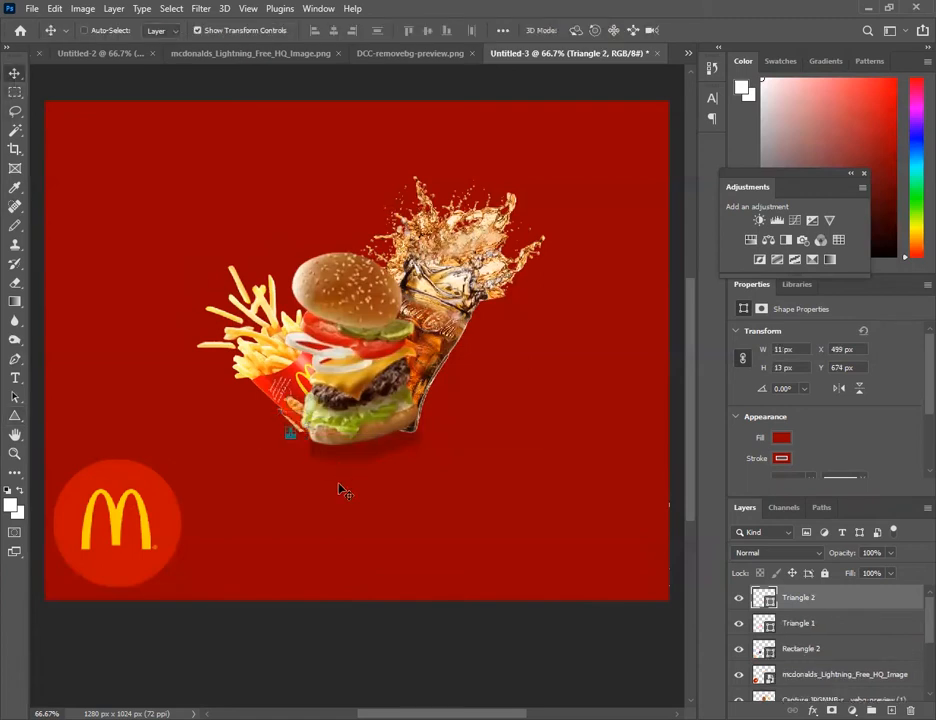
key("Delete")
left_click(516, 543)
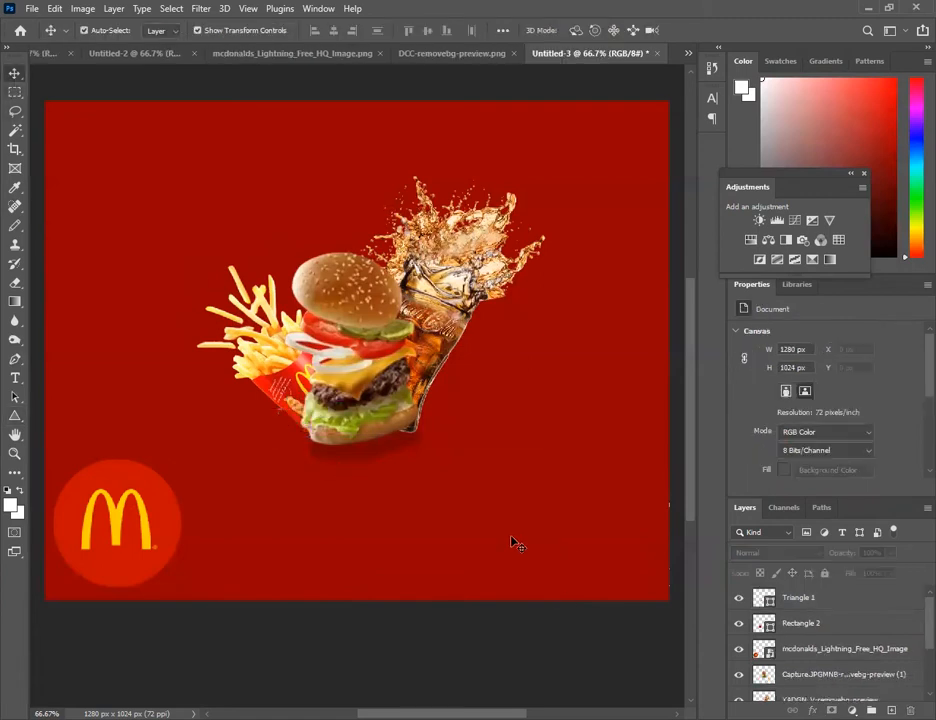
Enlarge the masking triangle below the fries box to 139.57%, extending it up and to the left.
left_click(278, 441)
key("ctrl+t")
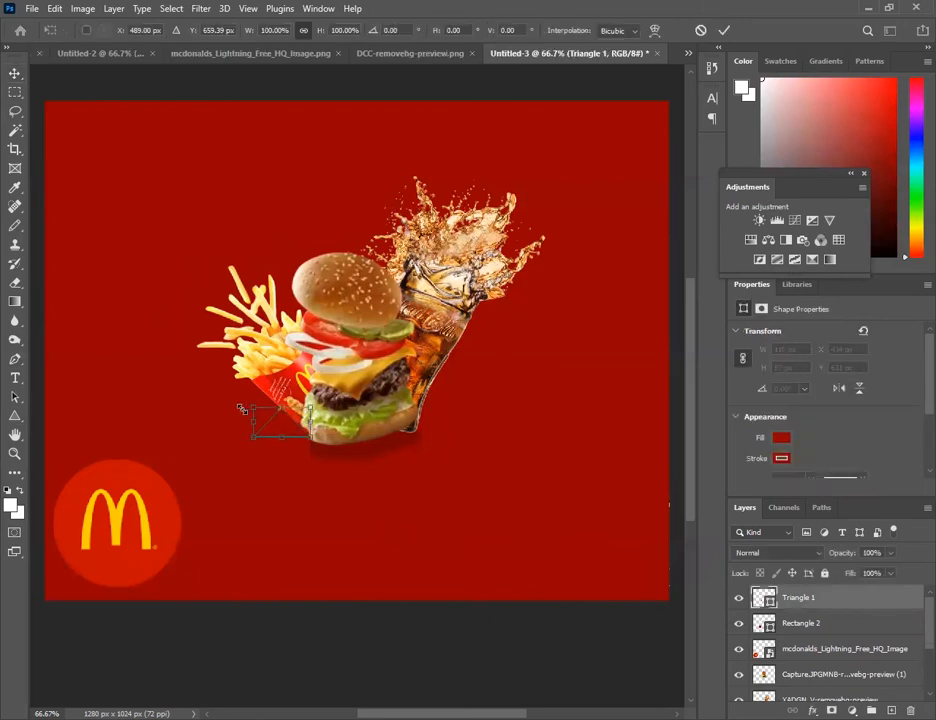
left_click_drag(242, 410, 222, 395)
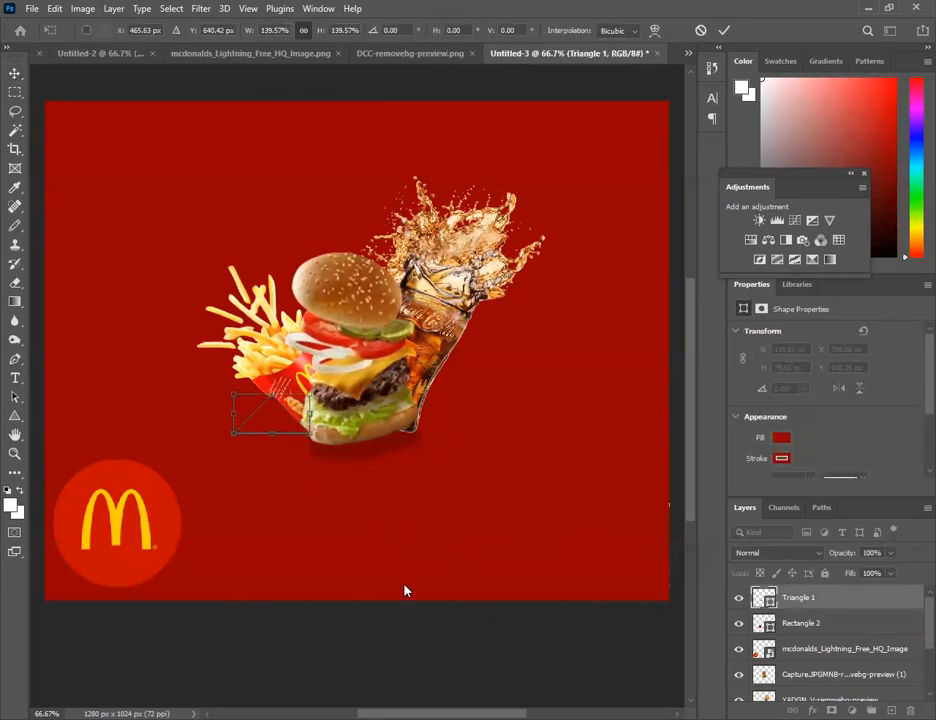
key("Return")
left_click(428, 518)
left_click(267, 425)
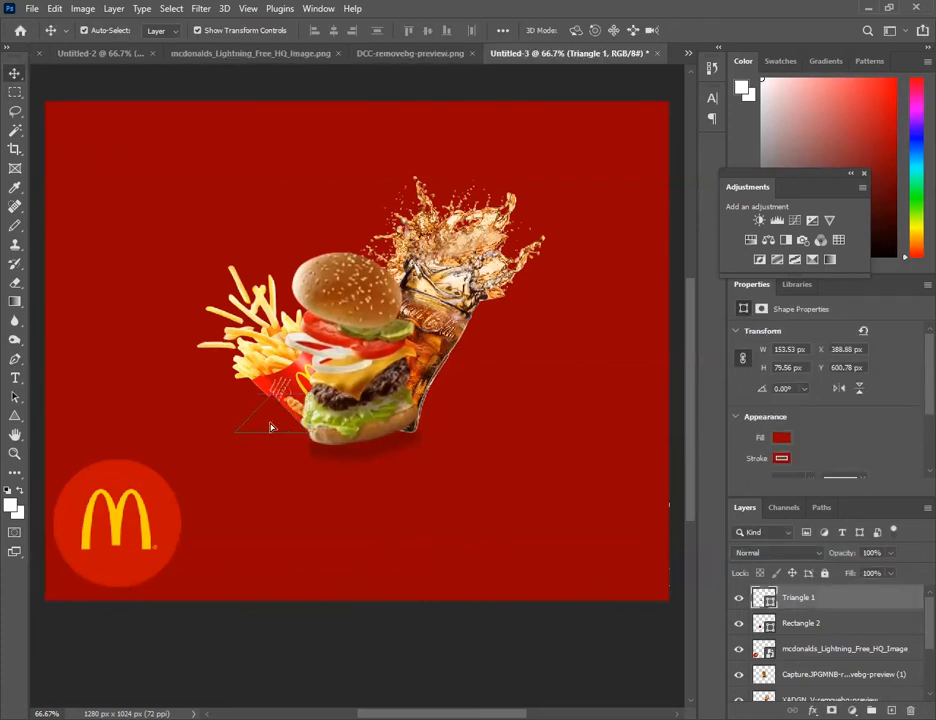
left_click(332, 505)
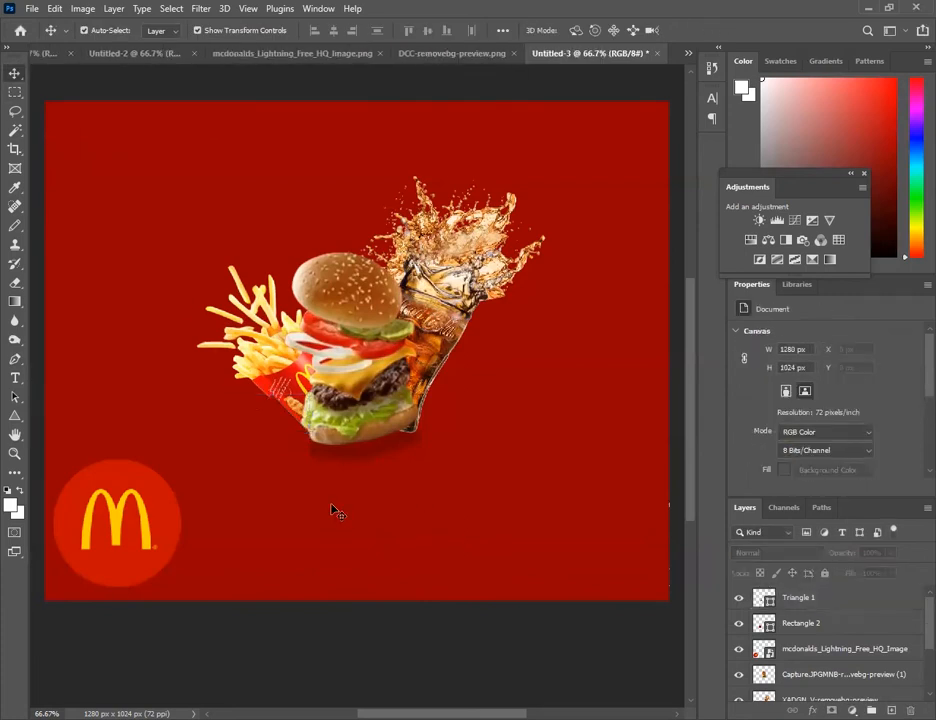
Move the fries on the DCC-removebg-preview layer up and closer to the burger, to X 331 px, Y 314 px.
left_click(267, 409)
left_click(241, 390)
left_click_drag(224, 485, 293, 437)
left_click(245, 377)
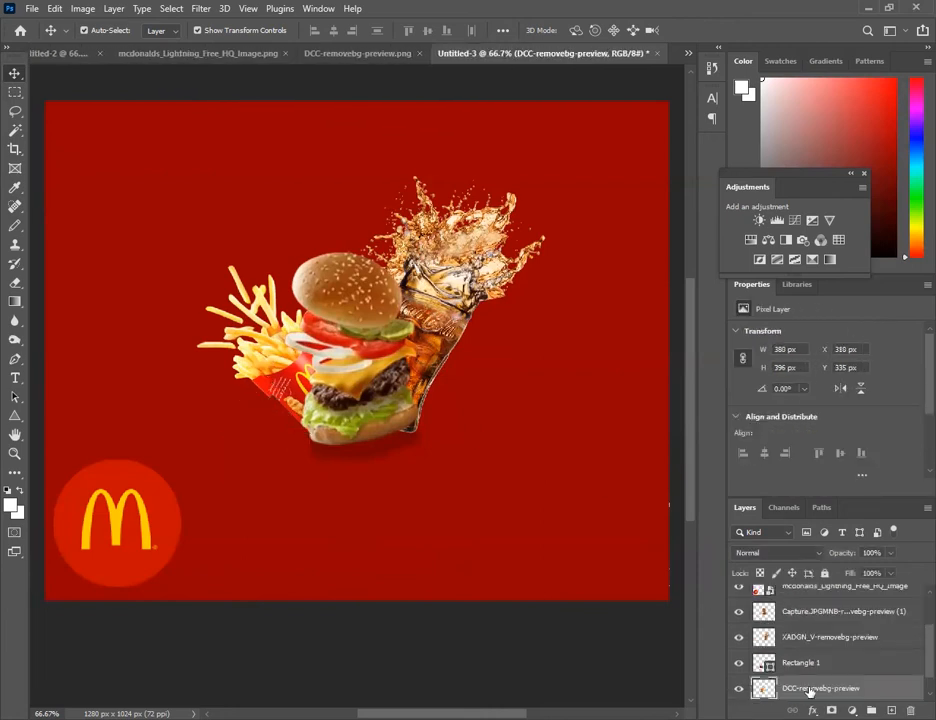
left_click(817, 632)
left_click(810, 611)
left_click(800, 685)
left_click_drag(259, 317, 277, 299)
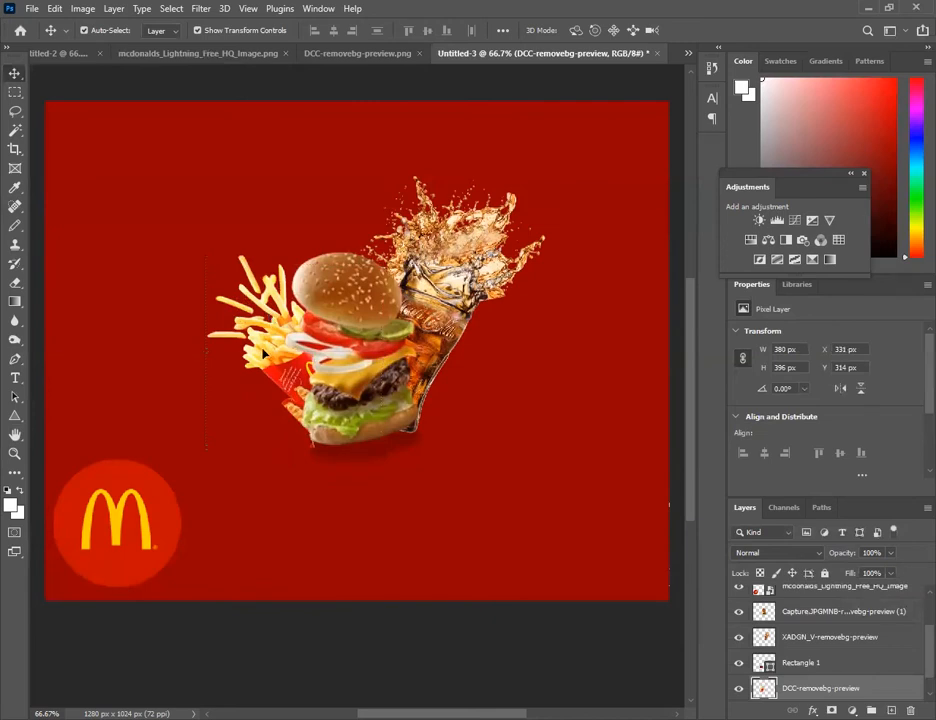
Enlarge the masking triangle below the fries box to 122.29% and raise it against the box's slanted edge.
left_click(283, 430)
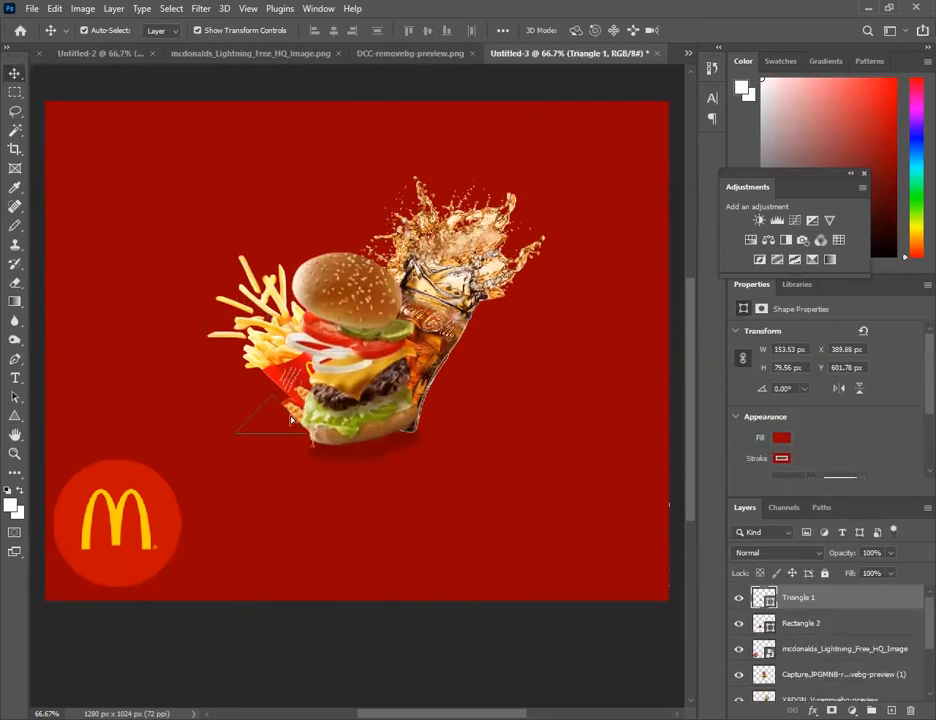
left_click_drag(273, 395, 253, 397)
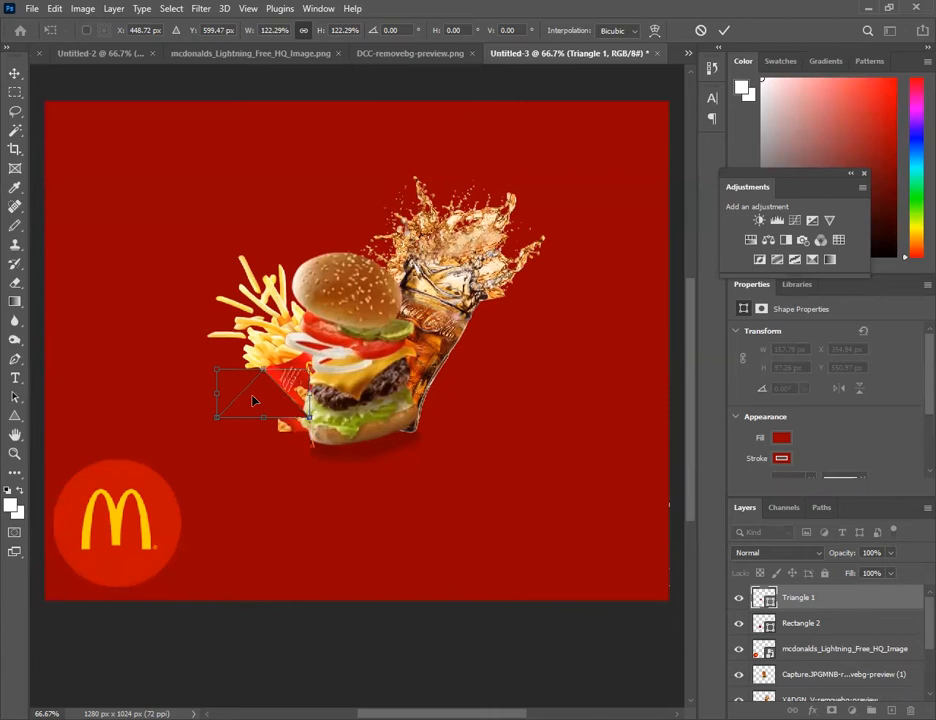
left_click(16, 73)
Draw a dark red triangle about 135 × 164 px over the bottom of the fries box and widen it to 165 px.
left_click(15, 415)
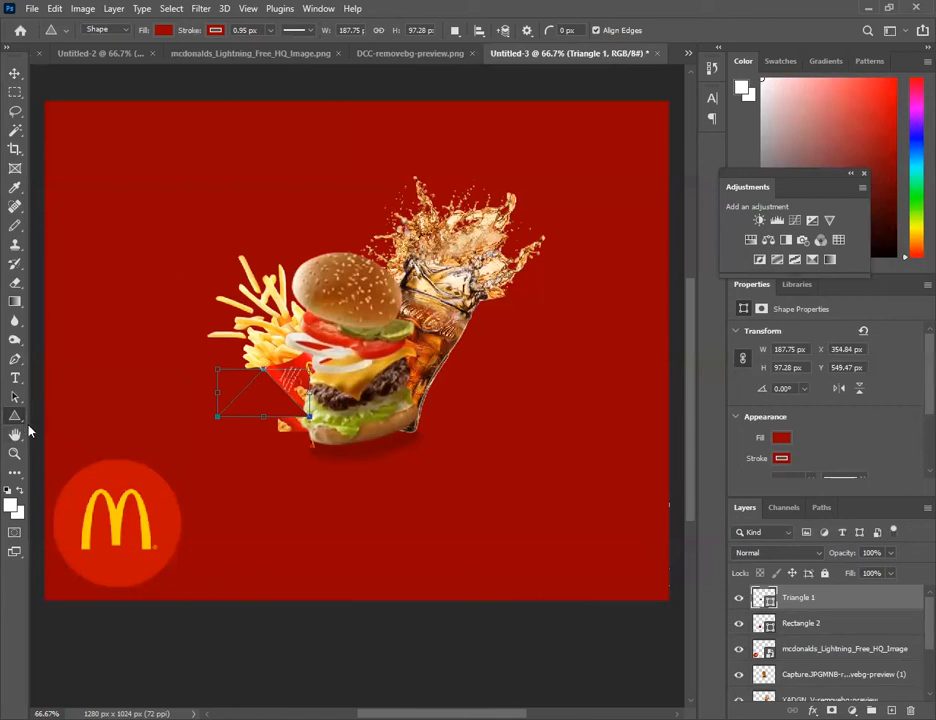
right_click(15, 416)
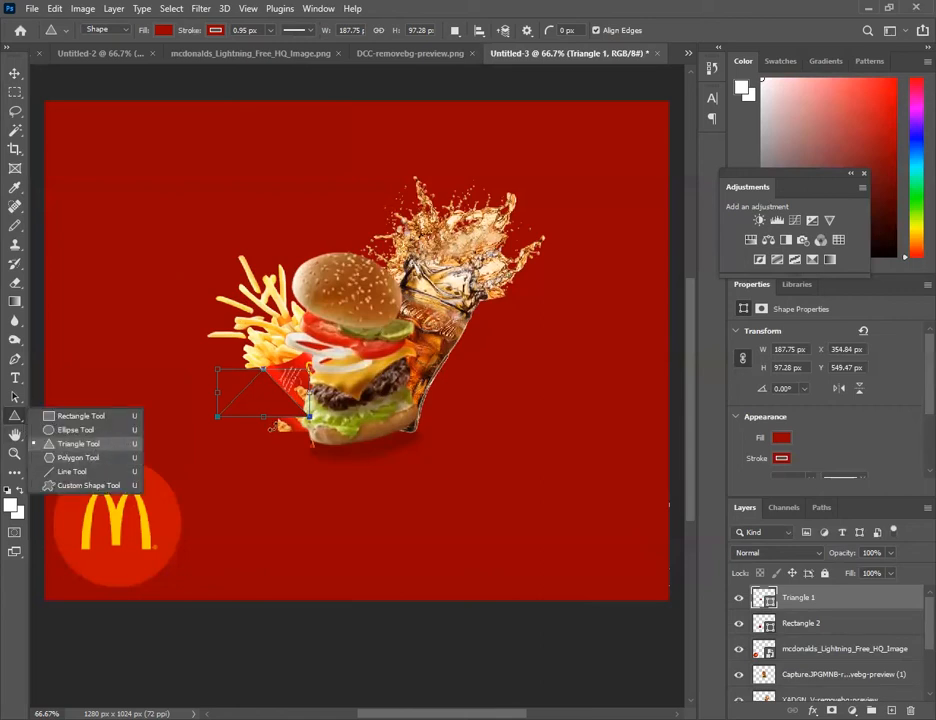
left_click(100, 444)
left_click_drag(305, 454, 241, 380)
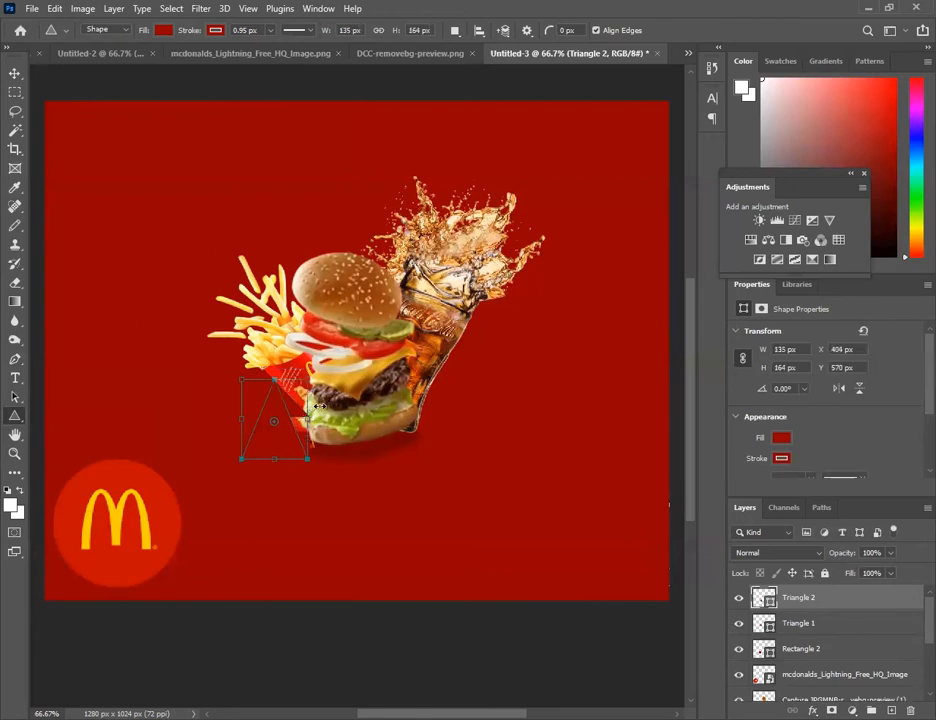
mouse_move(308, 419)
left_mouse_down()
mouse_move(322, 417)
mouse_move(298, 415)
left_mouse_up()
left_click_drag(283, 667, 278, 669)
left_click(15, 75)
Move the McDonald's logo from the canvas corner onto the bottom of the fries box, at X 346 px, Y 523 px.
left_click(155, 550)
left_click(858, 588)
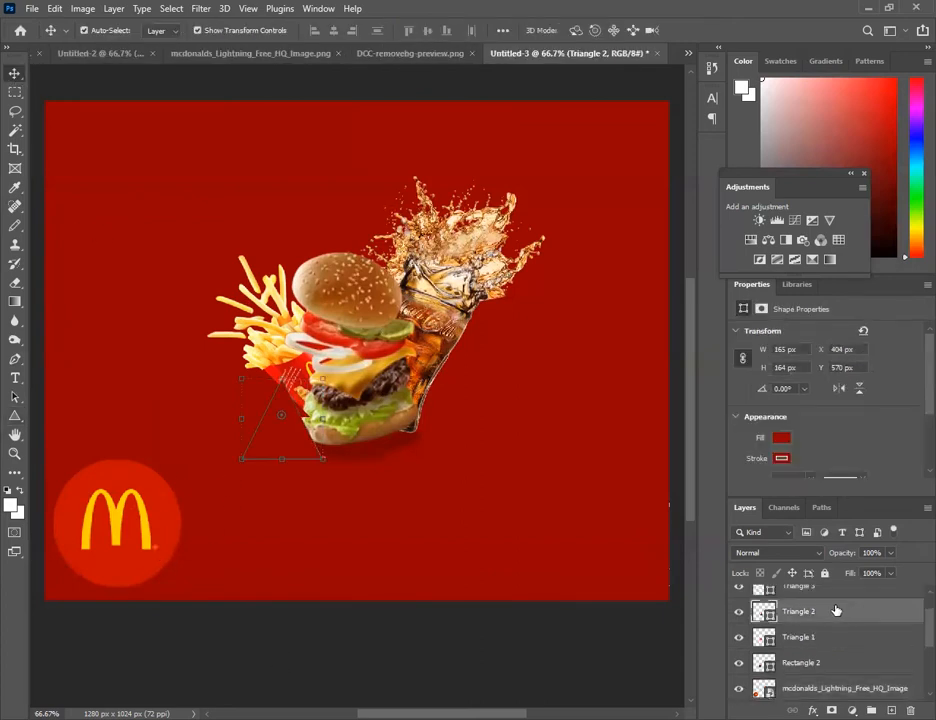
left_click(825, 584)
left_click(812, 628)
left_click(814, 650)
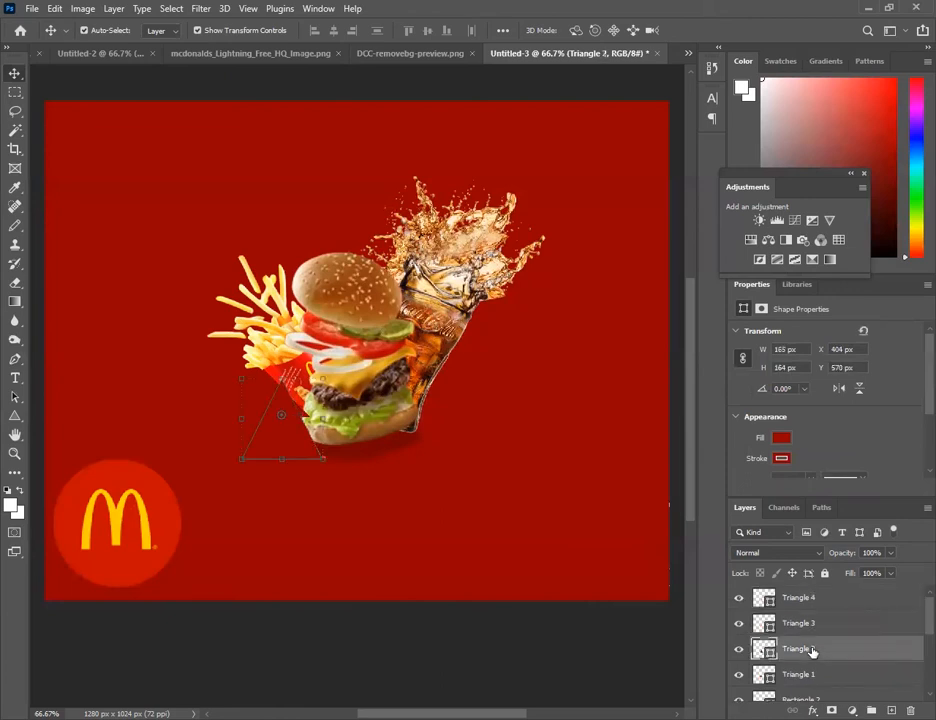
left_click(812, 675)
left_click(818, 698)
scroll(822, 692, "down", 1)
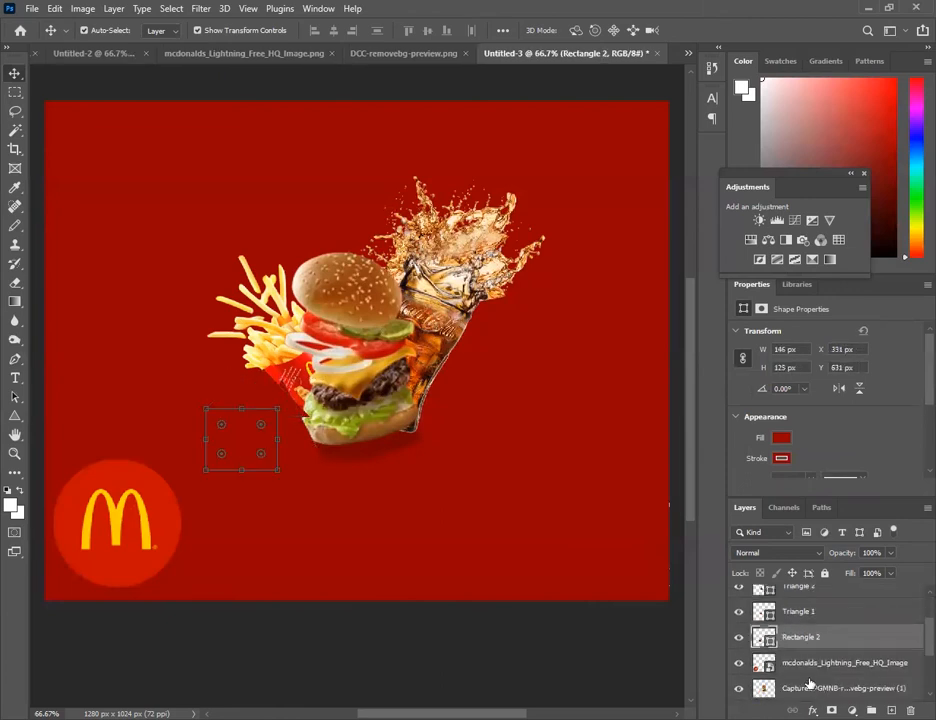
left_click(825, 663)
left_click_drag(91, 510, 255, 400)
Raise the mcdonalds_Lightning_Free_HQ_Image layer above Triangle 1 and Rectangle 2 in the layer order.
left_click_drag(800, 663, 800, 556)
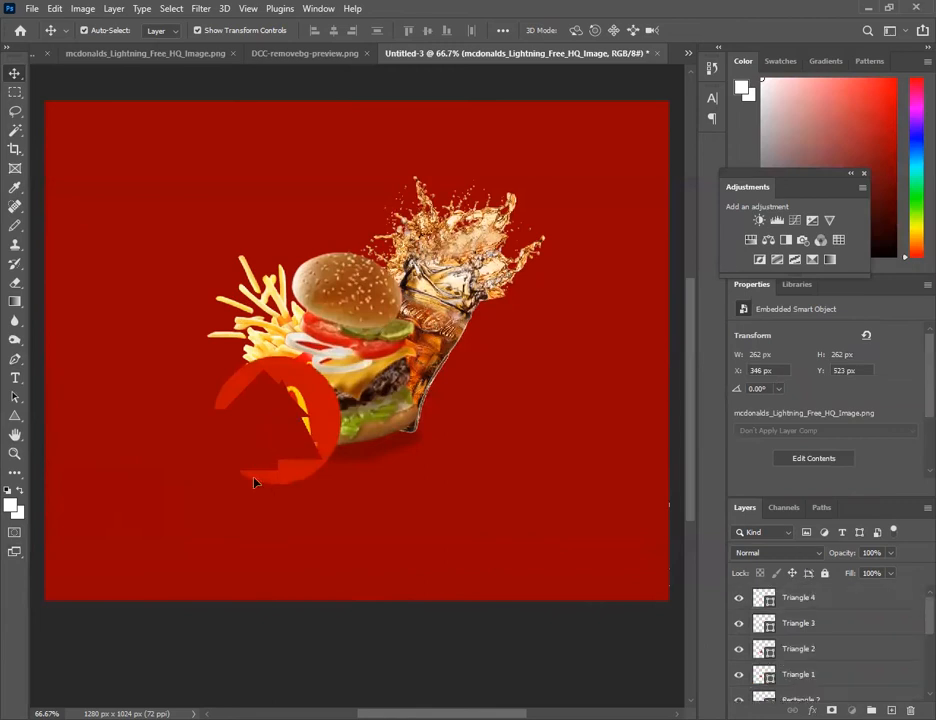
left_click(815, 598)
left_click(818, 623)
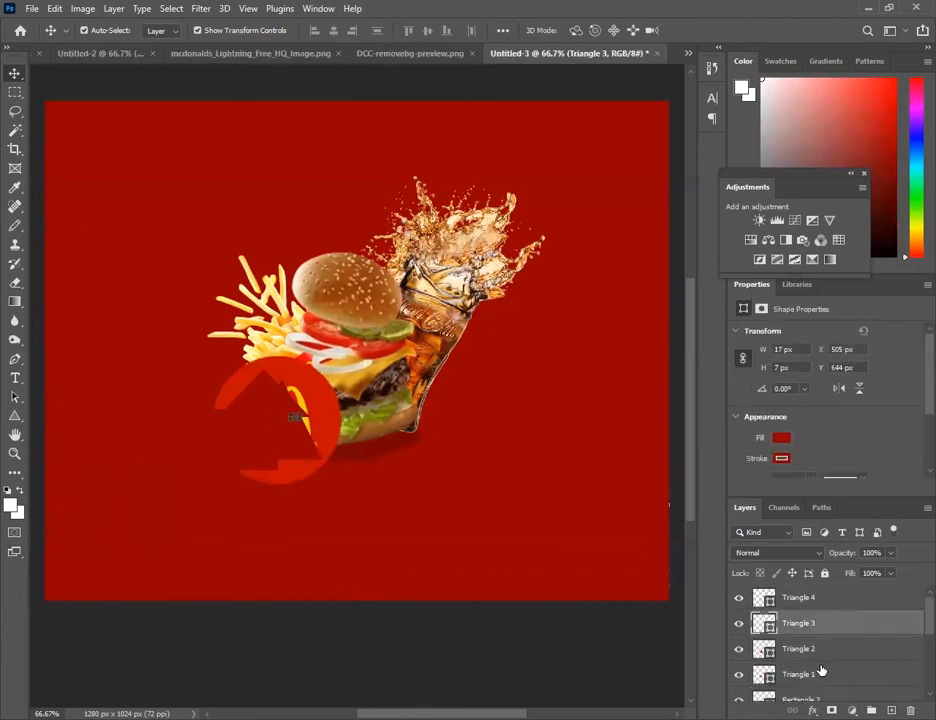
left_click(820, 674)
left_click(822, 697)
scroll(823, 685, "down", 1)
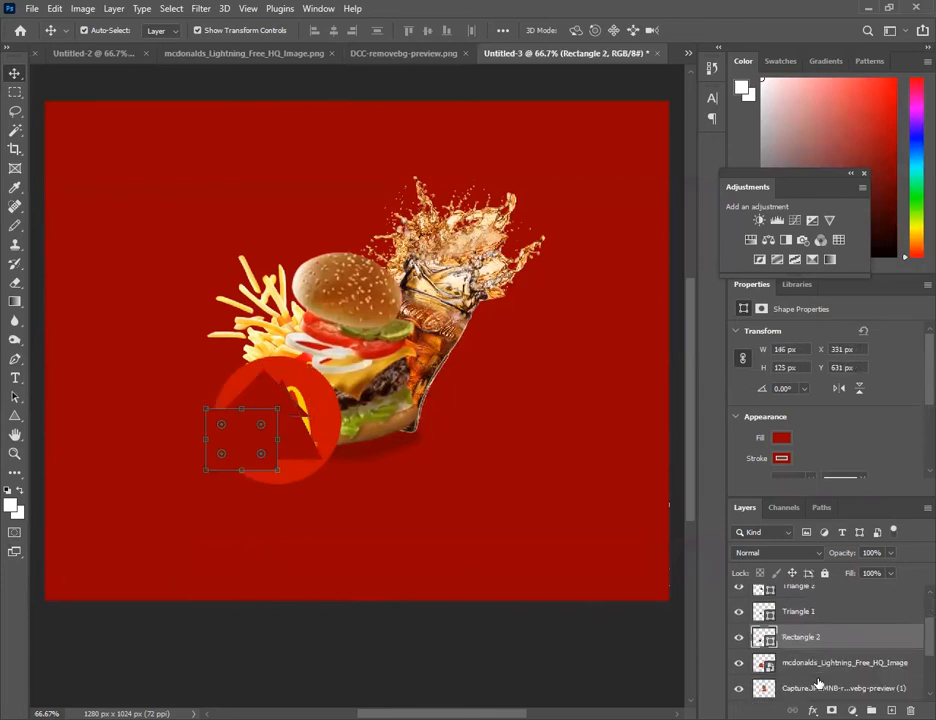
left_click(822, 664)
left_click_drag(821, 668, 806, 591)
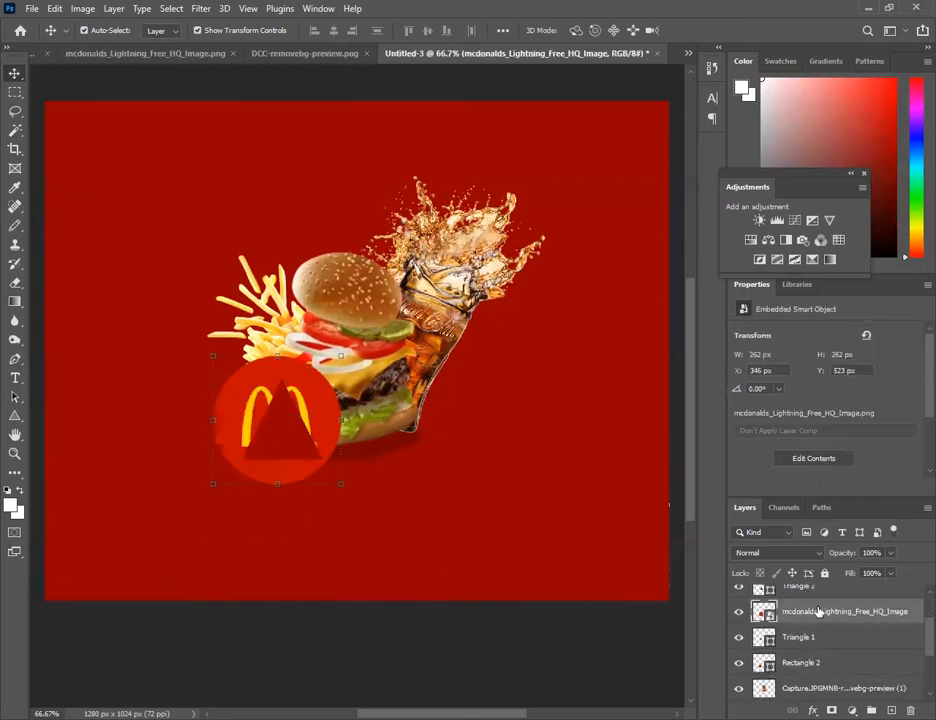
Delete the Triangle 2 shape that covers the McDonald's logo.
scroll(808, 590, "up", 2)
left_click(806, 596)
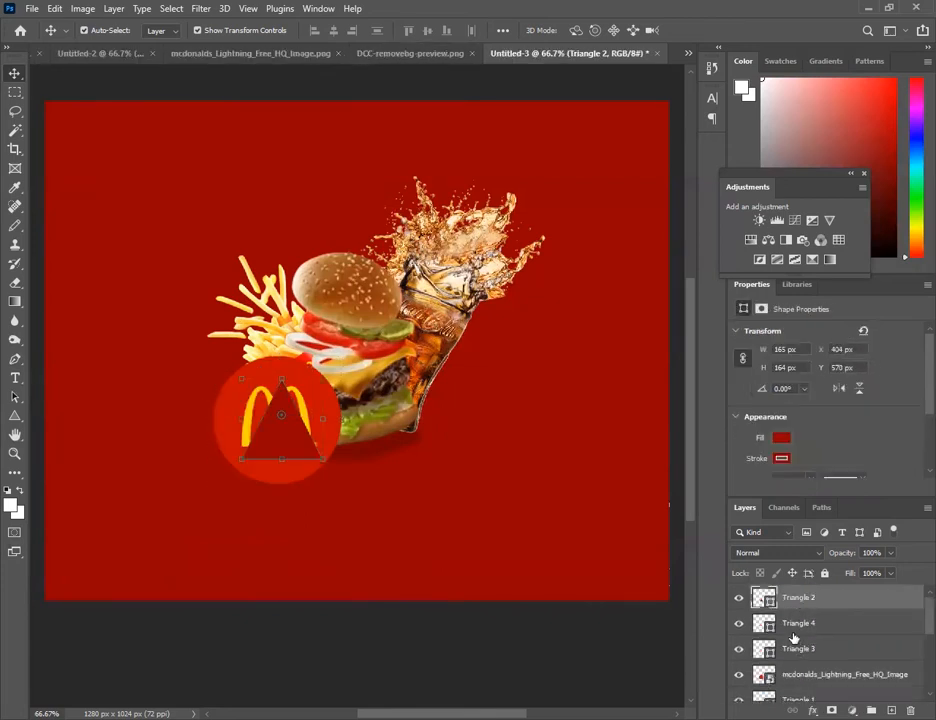
key("Delete")
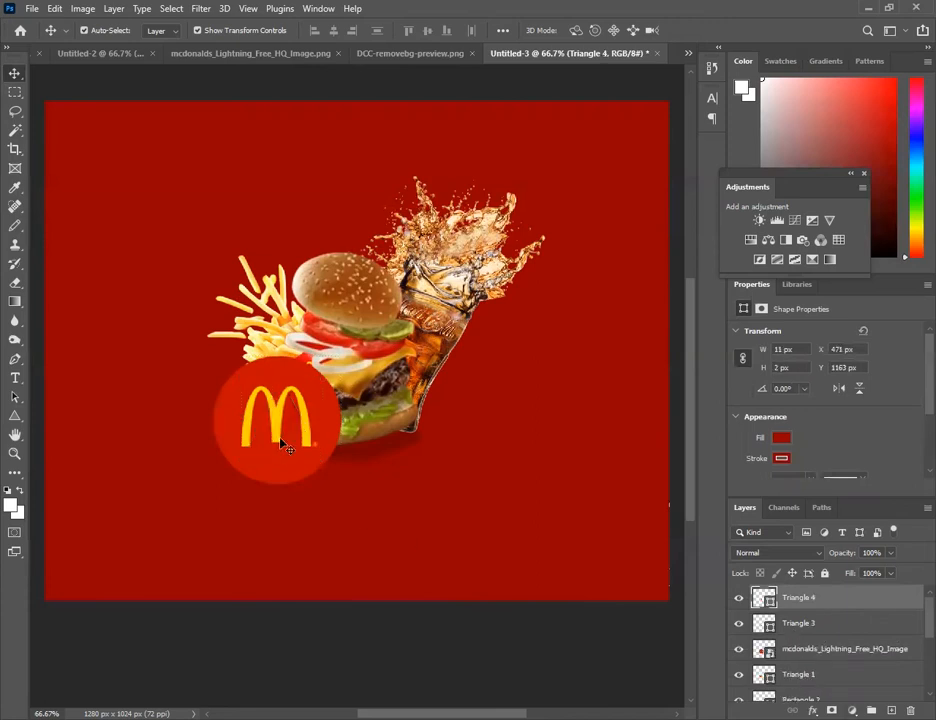
Move the McDonald's logo slightly down and away from the burger, to X 325 px, Y 563 px.
left_click(276, 442)
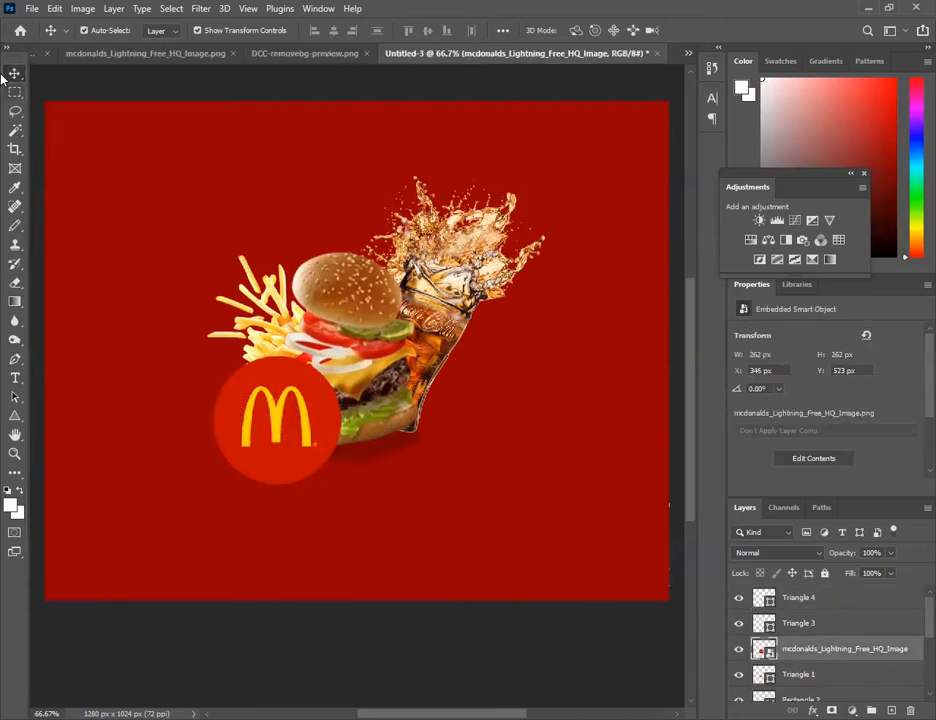
left_click(816, 676)
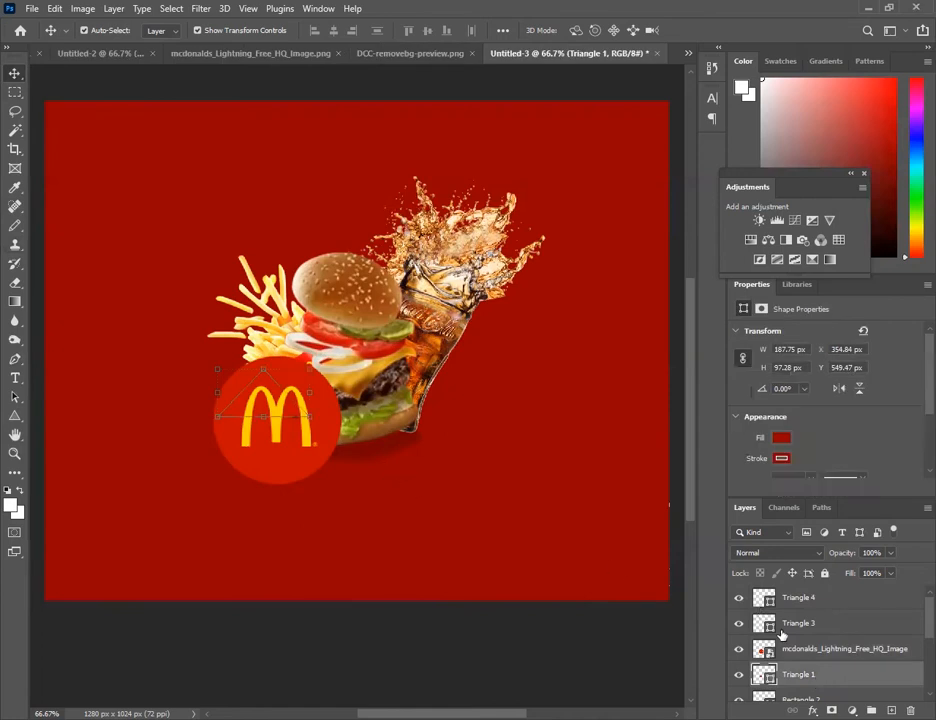
left_click(793, 652)
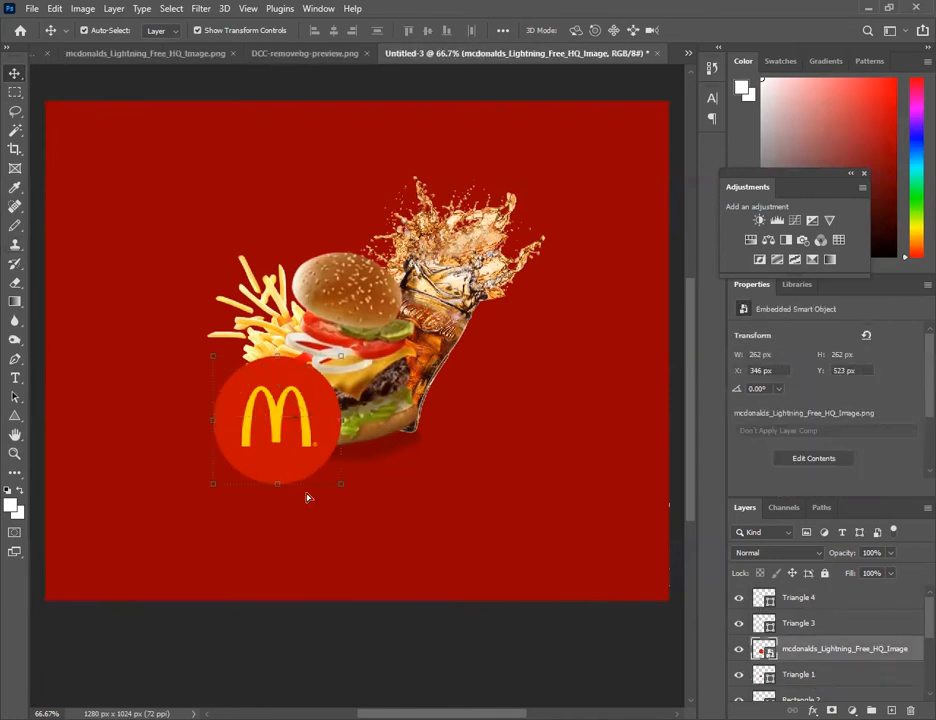
left_click_drag(310, 506, 284, 490)
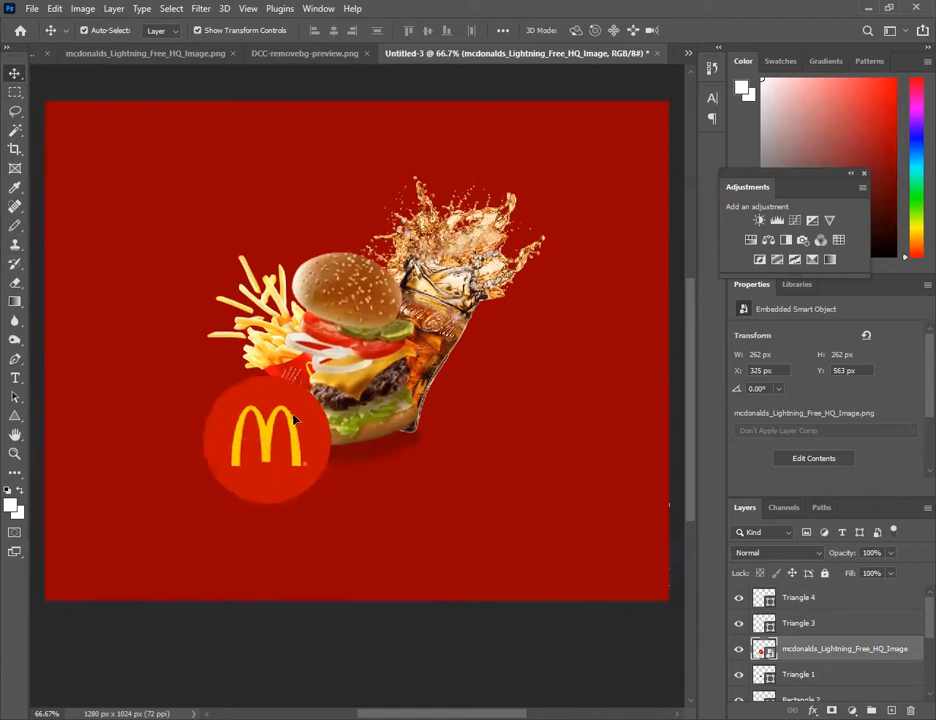
Delete the tiny Triangle 3 shape near the fries box and deselect all layers.
left_click(294, 417)
key("Delete")
left_click(432, 474)
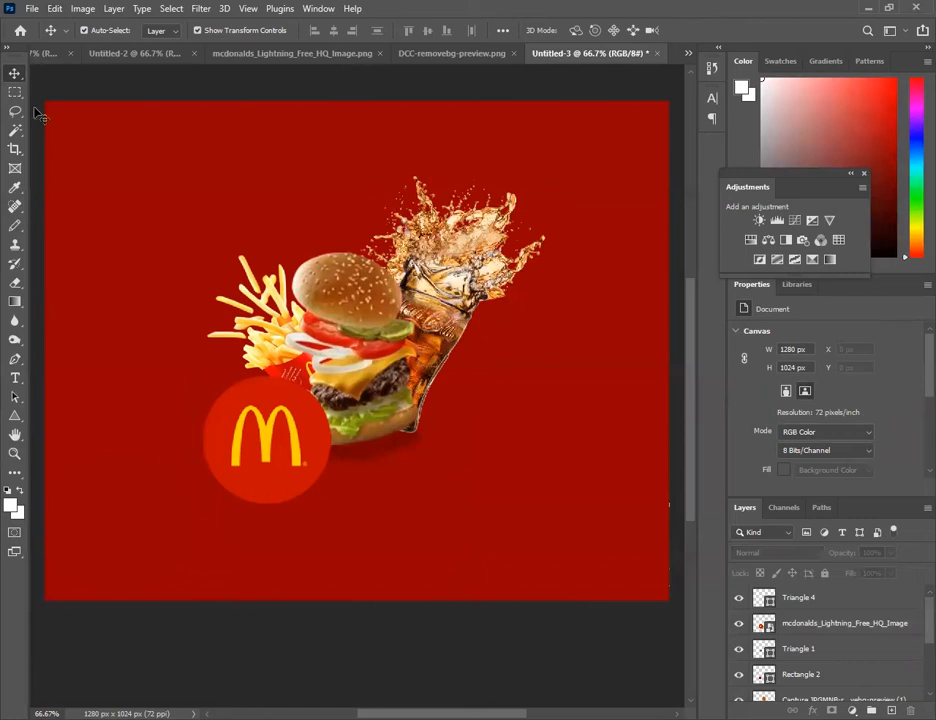
Draw a circle about 116 px in diameter just below the base of the drink cup.
left_click(16, 417)
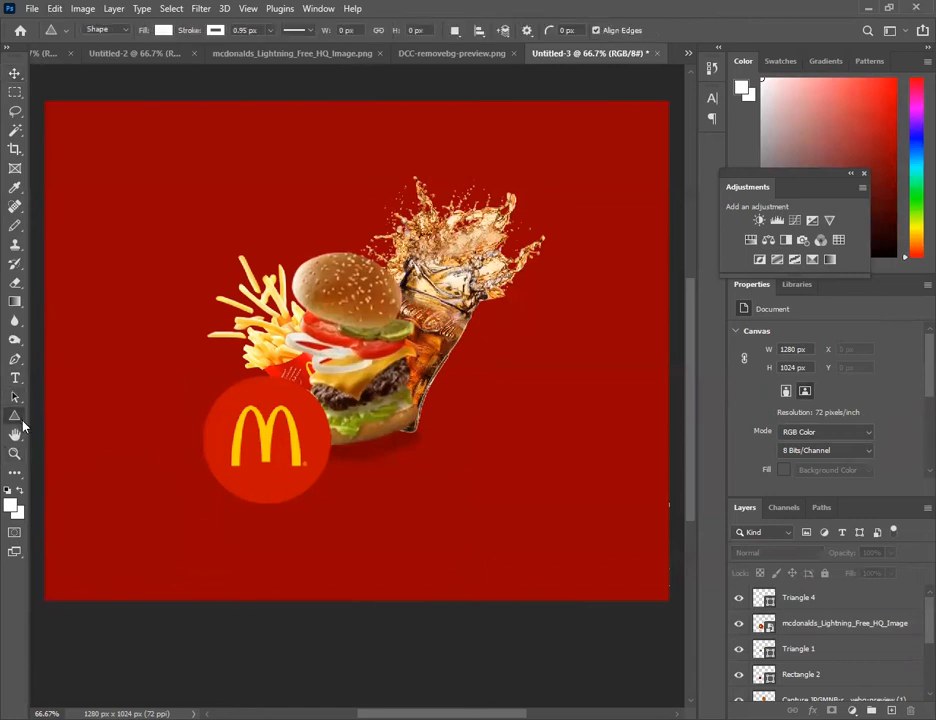
right_click(22, 425)
left_click(69, 429)
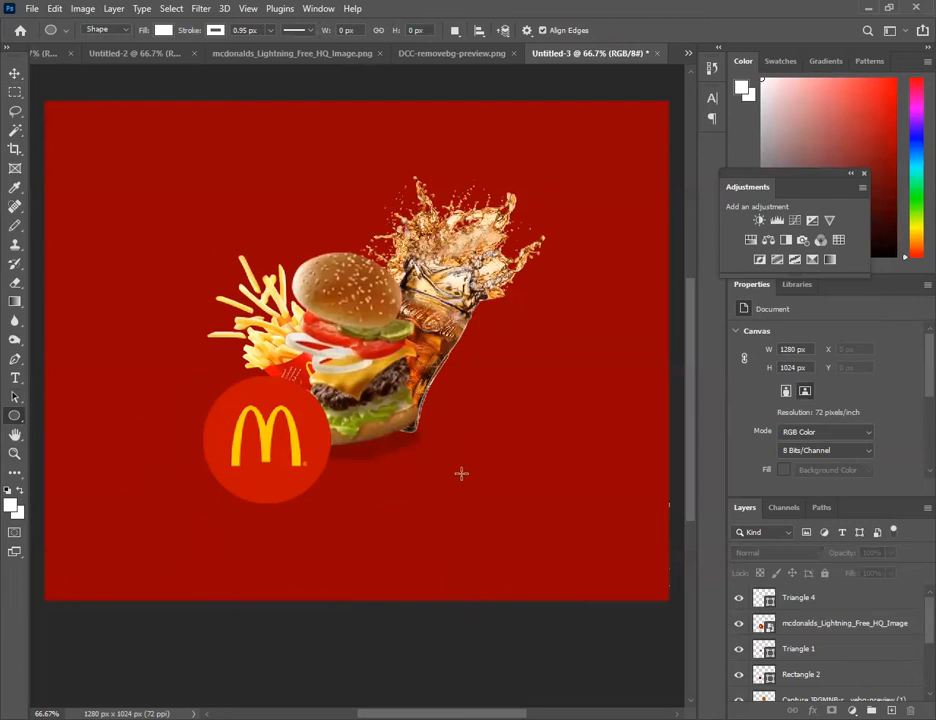
left_click_drag(472, 487, 415, 431)
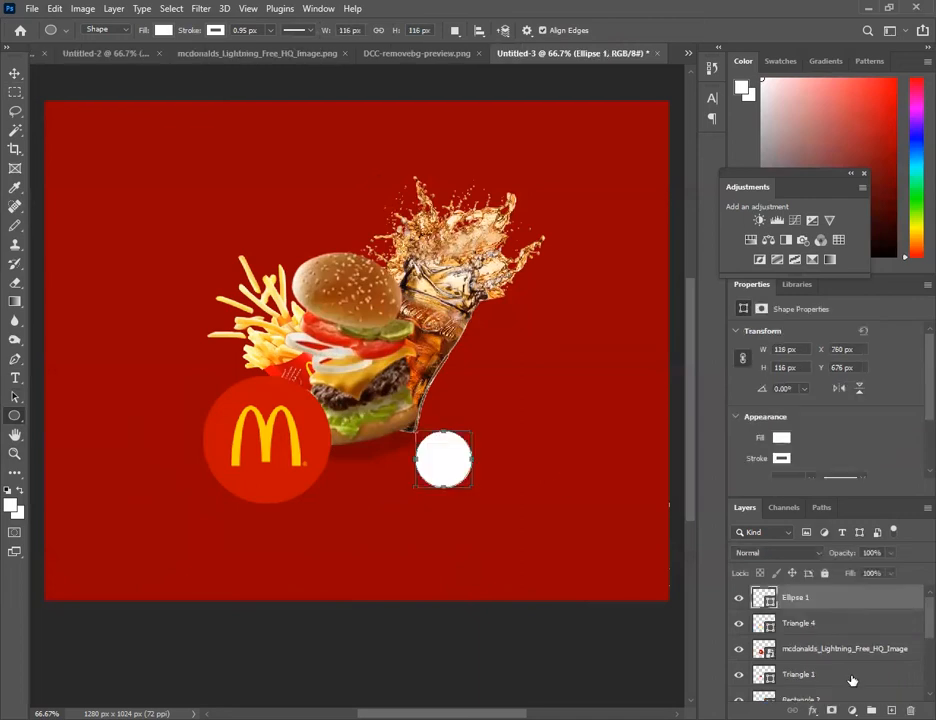
Set both the fill and the stroke of the circle below the drink to the recently used bright red.
left_click(783, 441)
left_click(768, 514)
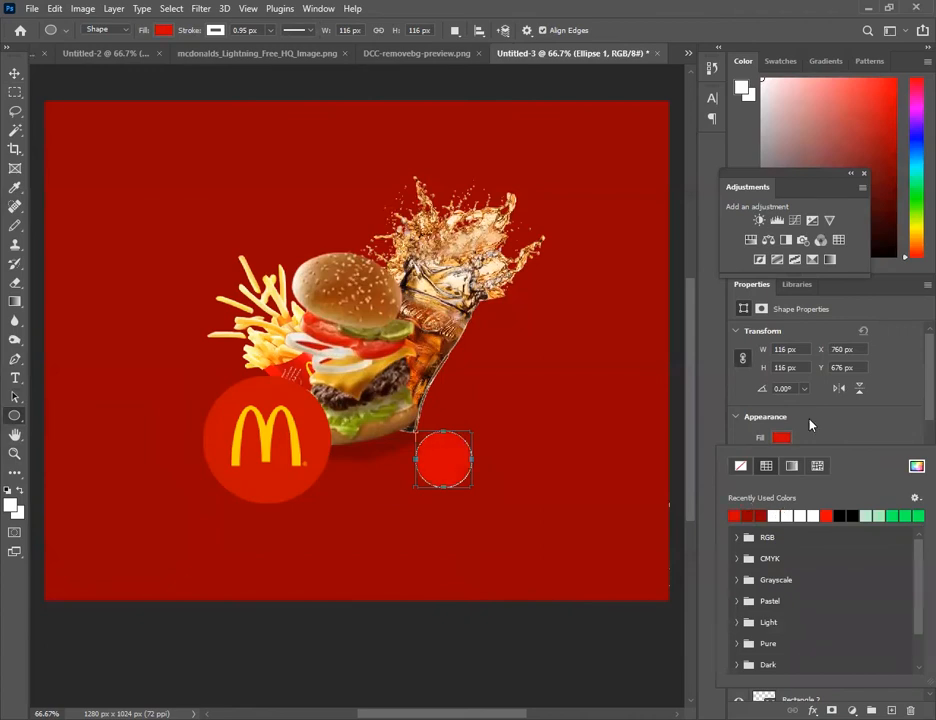
left_click(810, 425)
left_click(782, 458)
left_click(735, 536)
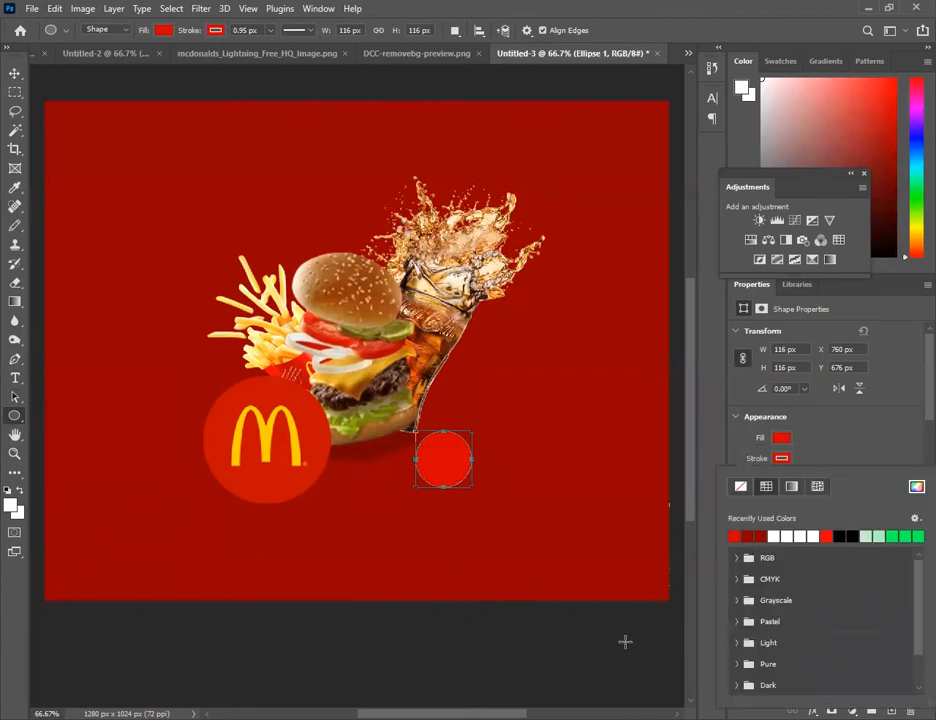
left_click(542, 522)
left_click(549, 188)
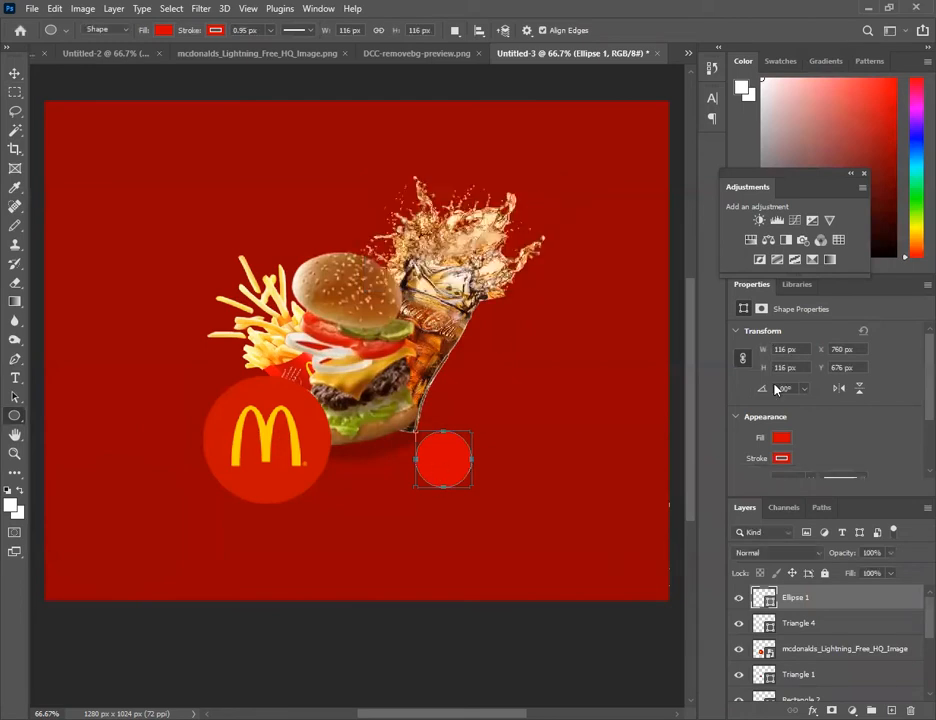
Move the bright red circle up against the base of the drink cup, to X 737 px, Y 647 px.
scroll(796, 484, "down", 1)
left_click(439, 458)
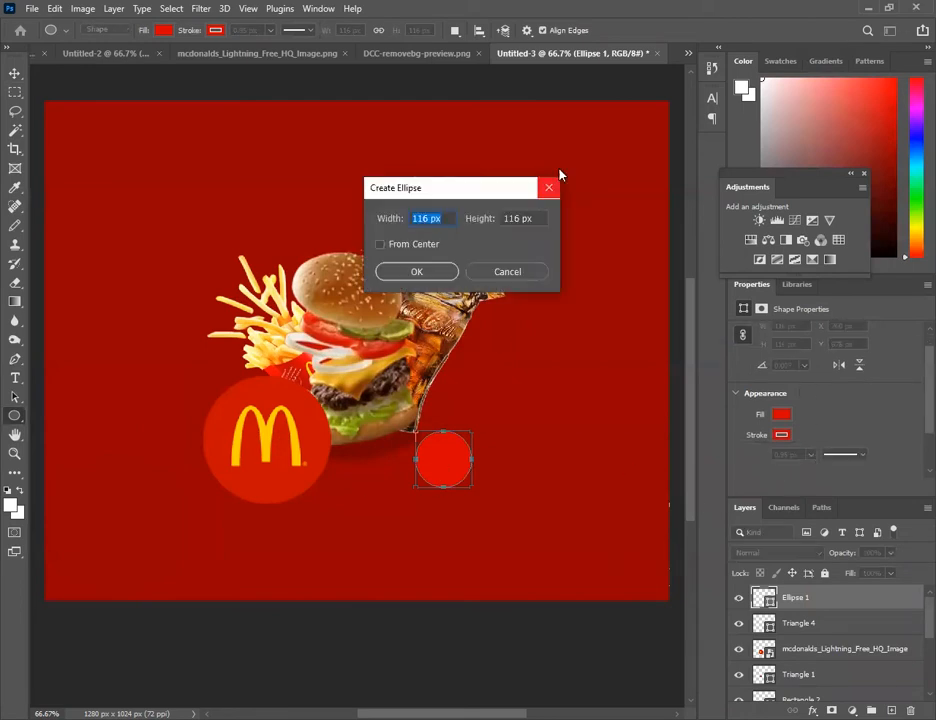
key("Escape")
left_click(15, 72)
left_click_drag(422, 441, 426, 452)
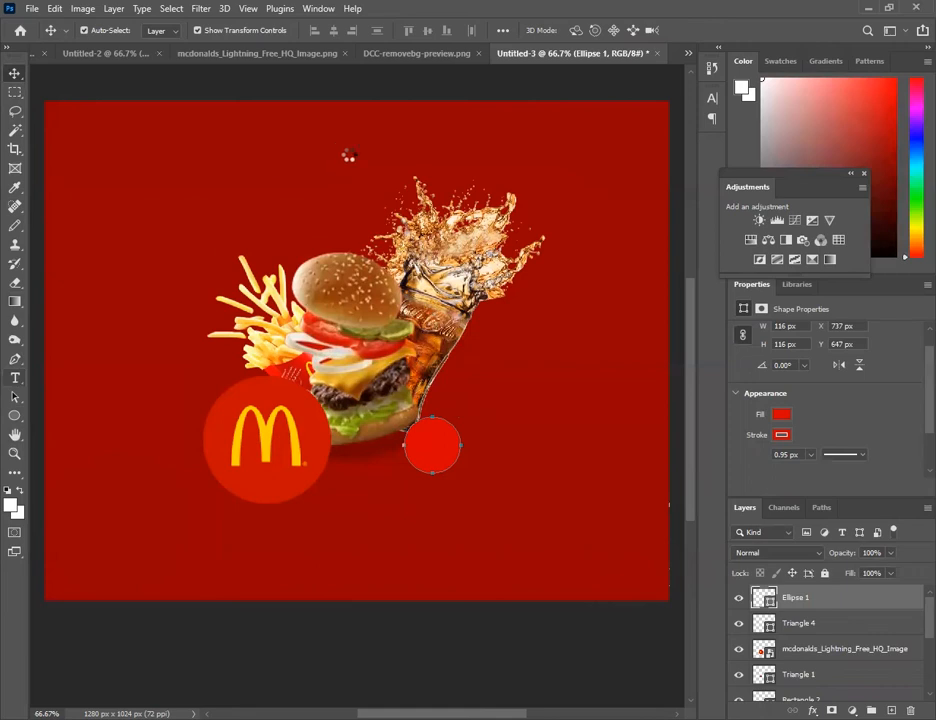
key("t")
left_click(421, 442)
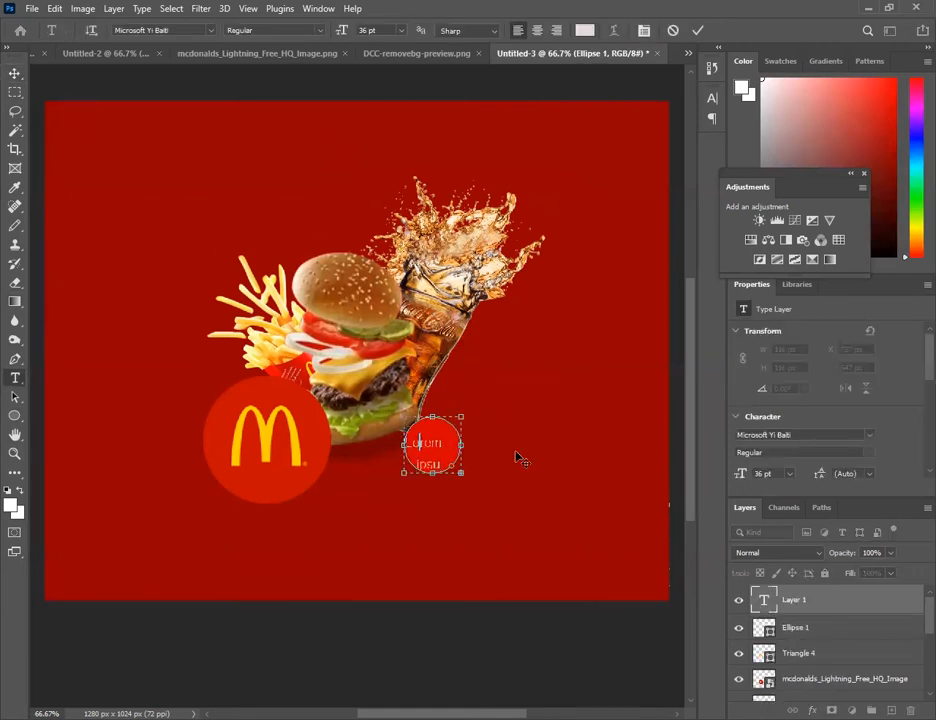
type("4")
key("BackSpace")
key("BackSpace")
key("BackSpace")
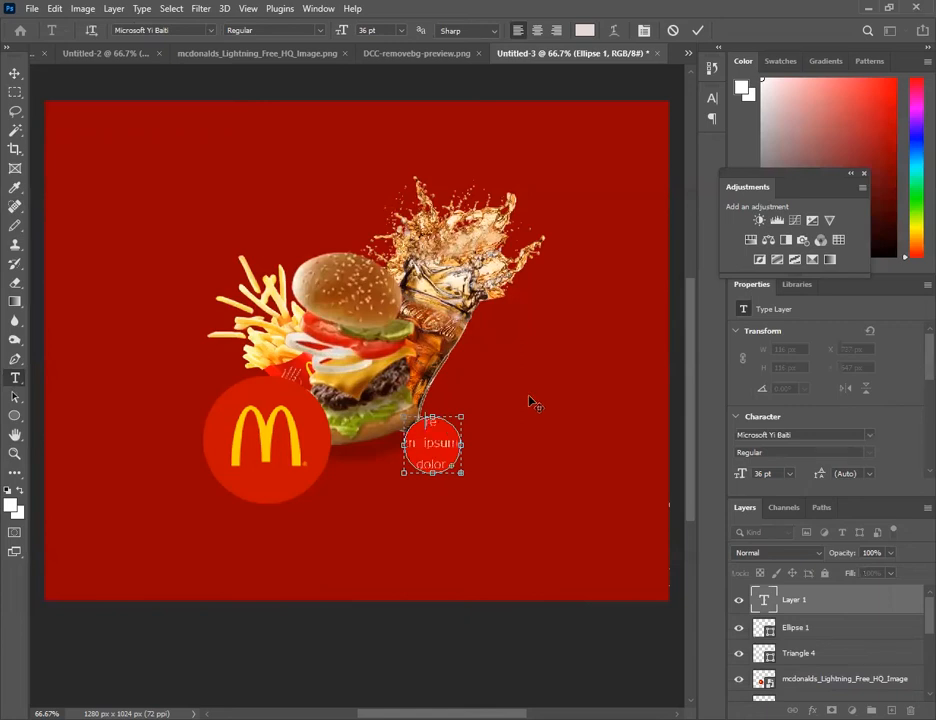
left_click(440, 447)
key("BackSpace")
key("BackSpace")
key("BackSpace")
key("BackSpace")
key("BackSpace")
key("BackSpace")
key("BackSpace")
left_click_drag(454, 443, 382, 427)
key("BackSpace")
key("BackSpace")
key("BackSpace")
key("BackSpace")
key("BackSpace")
key("BackSpace")
key("BackSpace")
key("BackSpace")
key("BackSpace")
key("BackSpace")
key("BackSpace")
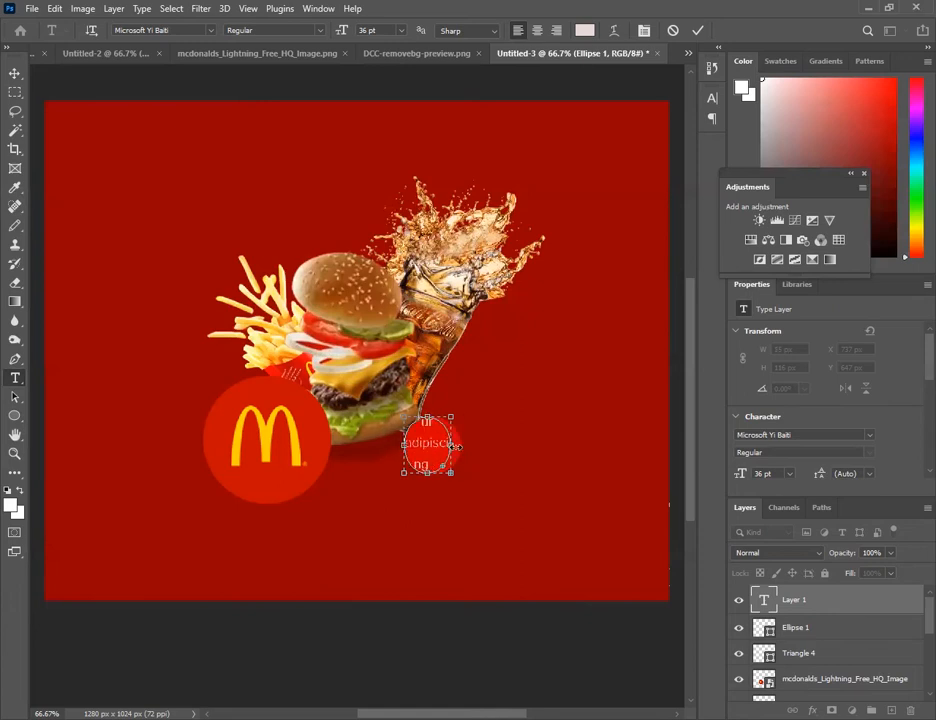
left_click(794, 600)
key("Escape")
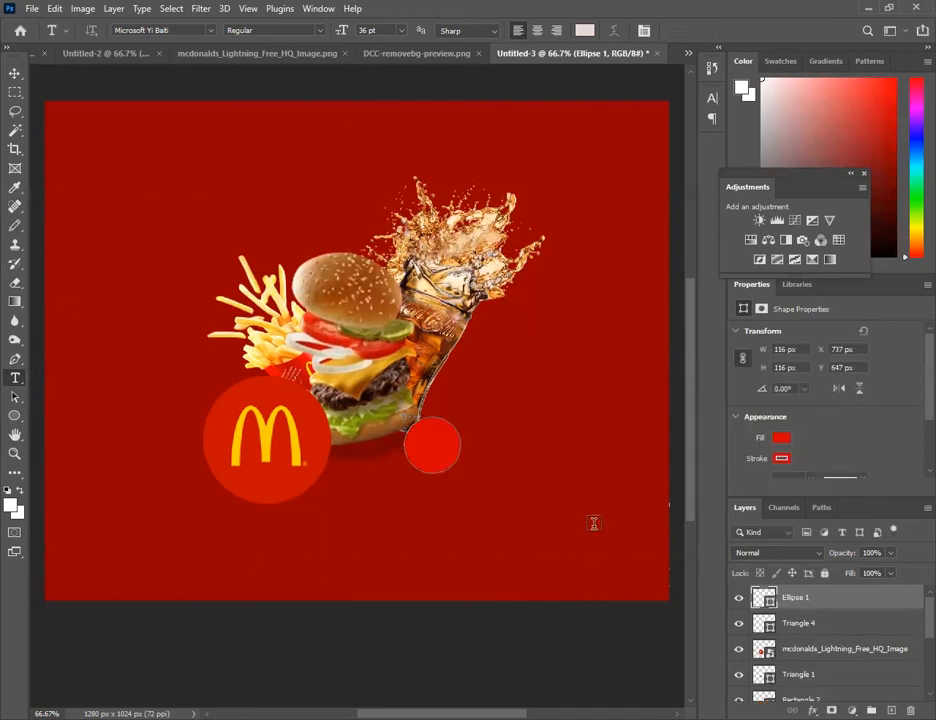
Add a text layer reading $4 in the empty area below the McDonald's logo circle.
left_click(186, 549)
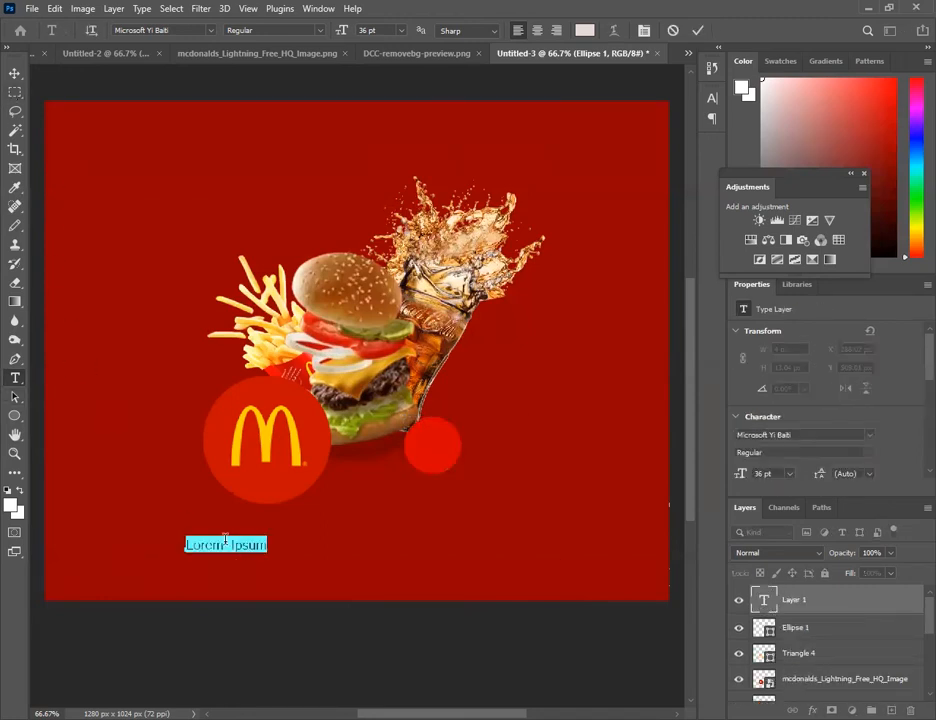
left_click(226, 544)
key("Delete")
key("Delete")
key("Delete")
key("Delete")
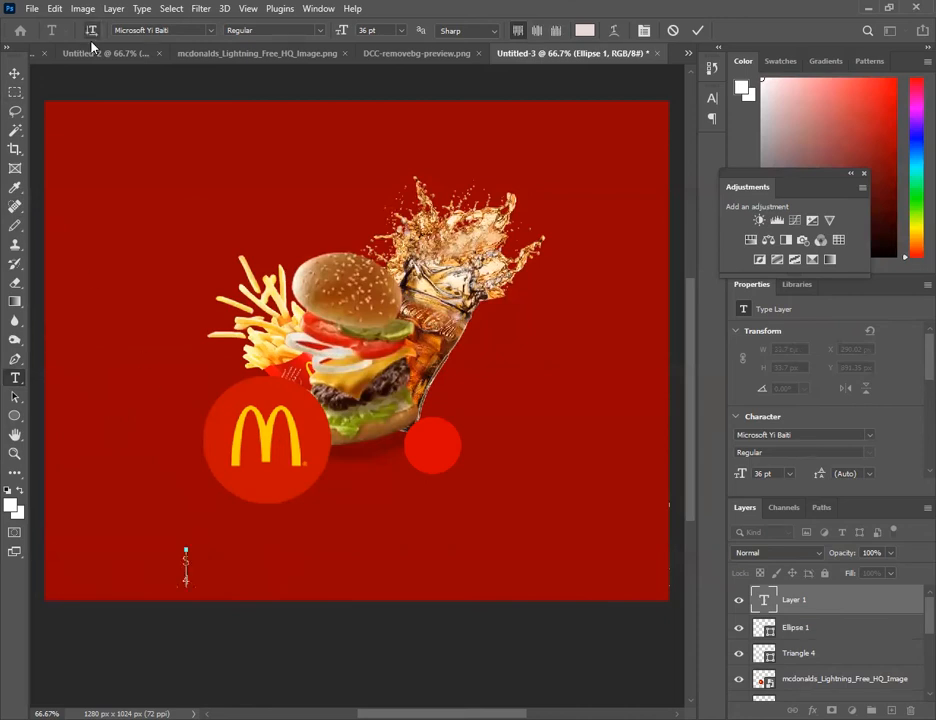
Set the font of the $4 text to Impact and commit the text edit.
left_click(150, 30)
left_click(210, 31)
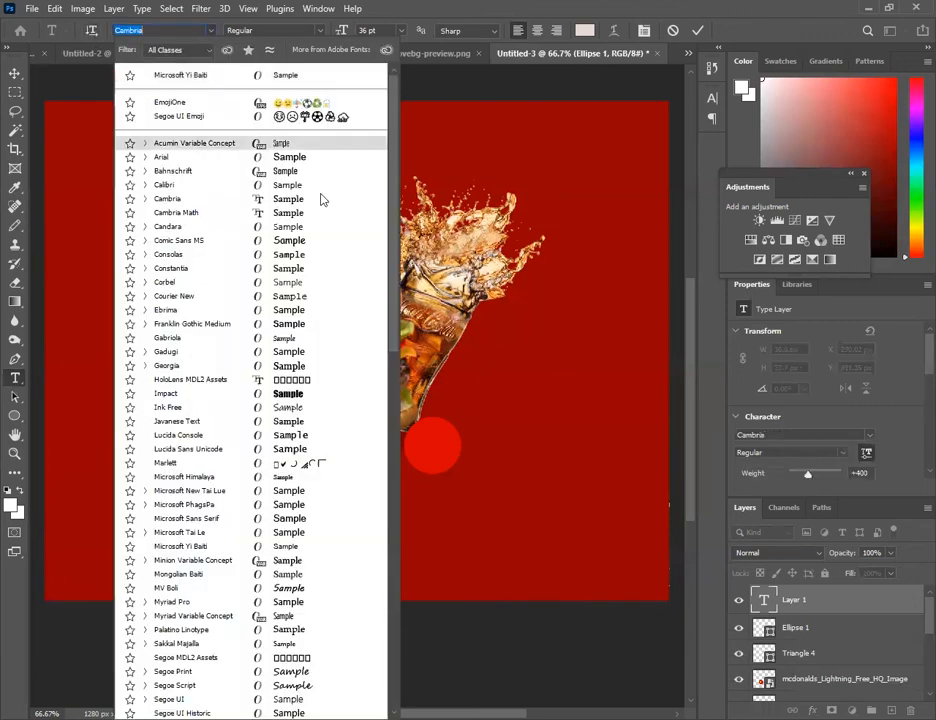
left_click(295, 393)
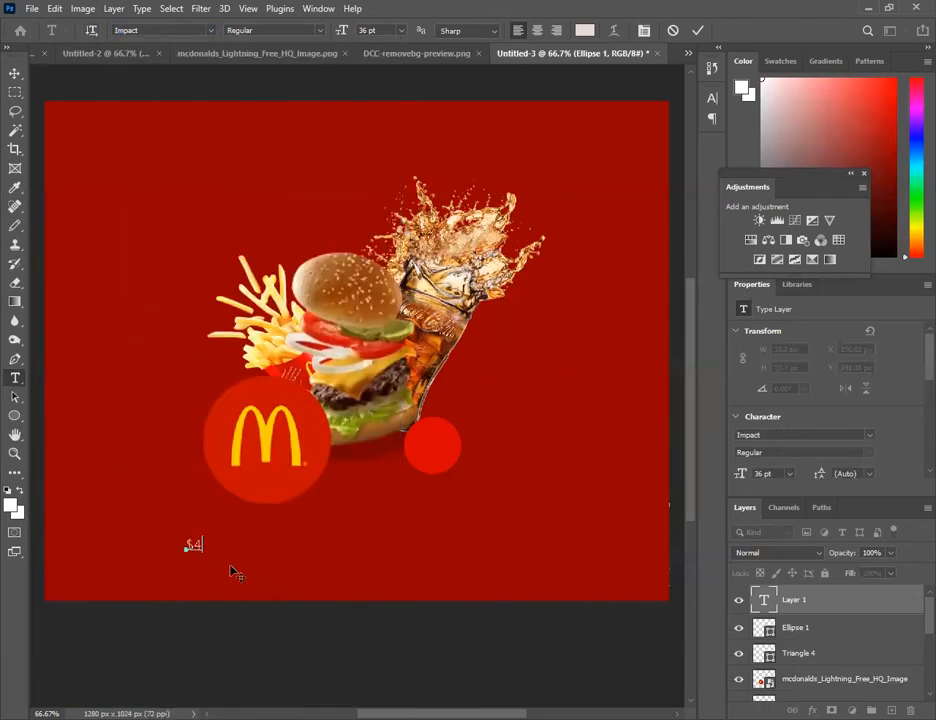
key("ctrl+a")
left_click(210, 31)
left_click(300, 412)
key("ctrl+Return")
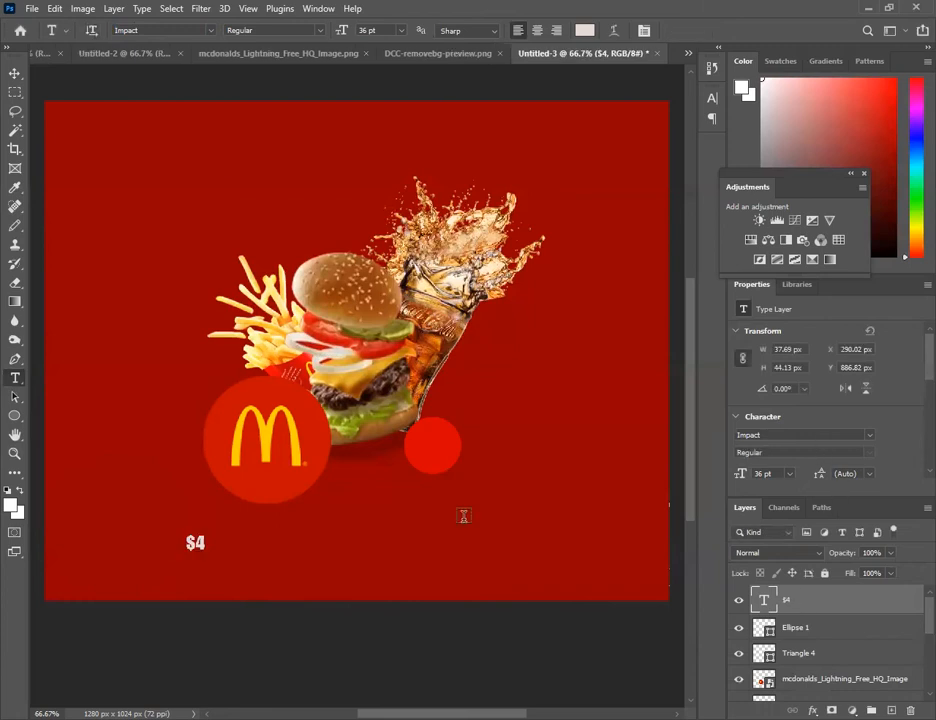
Enlarge the $4 text to about 139% and centre it on the small red circle below the drink.
left_click(15, 73)
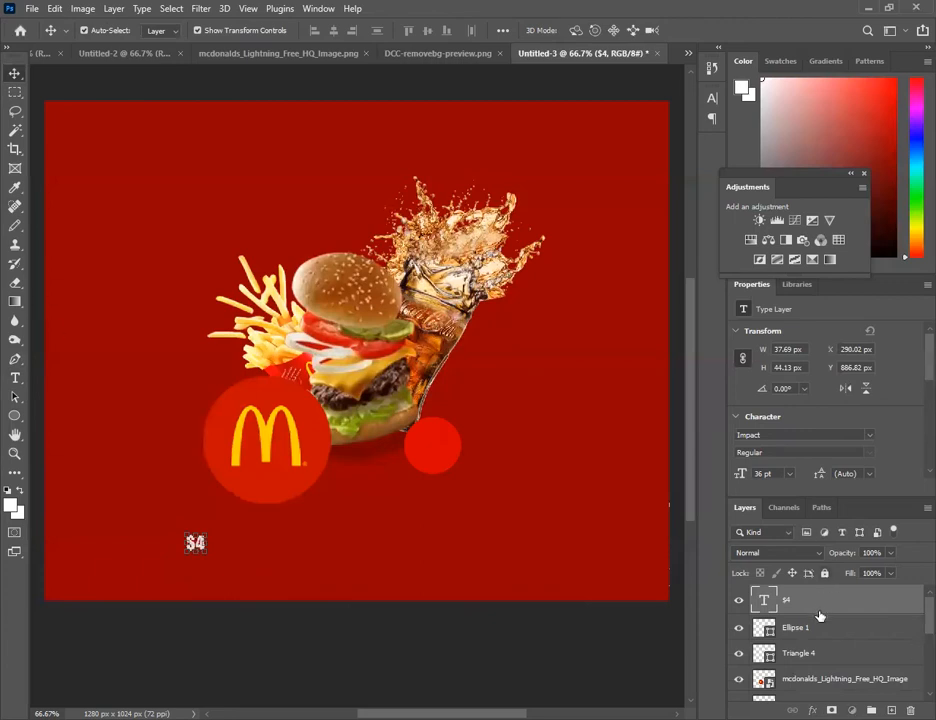
key("ctrl+t")
left_click_drag(206, 533, 431, 449)
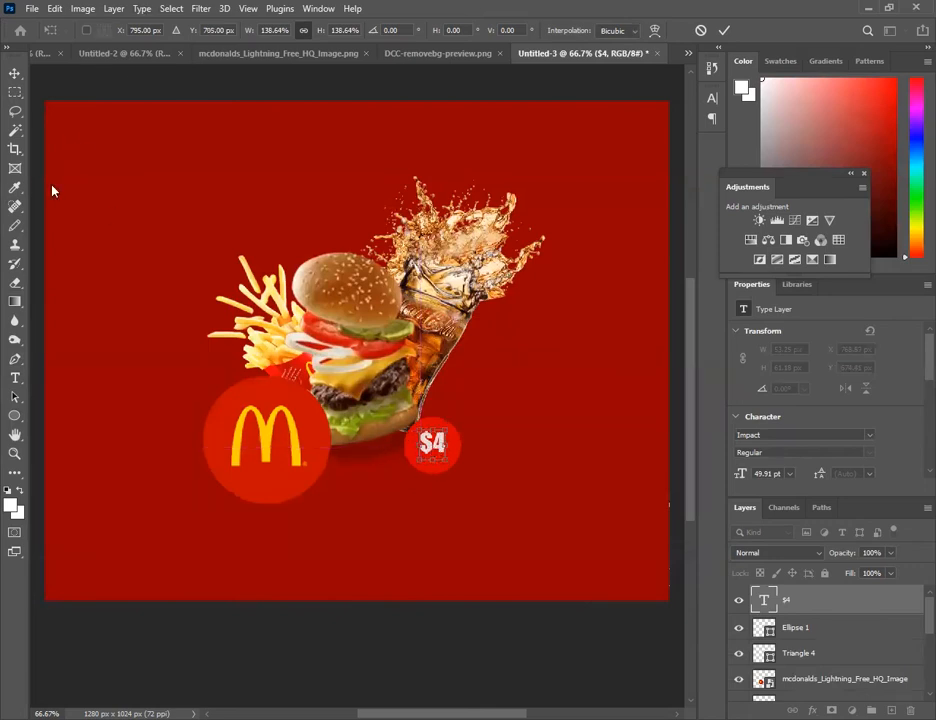
Add a second text layer reading McDonald's in Impact 36 pt near the lower edge of the canvas.
left_click(15, 378)
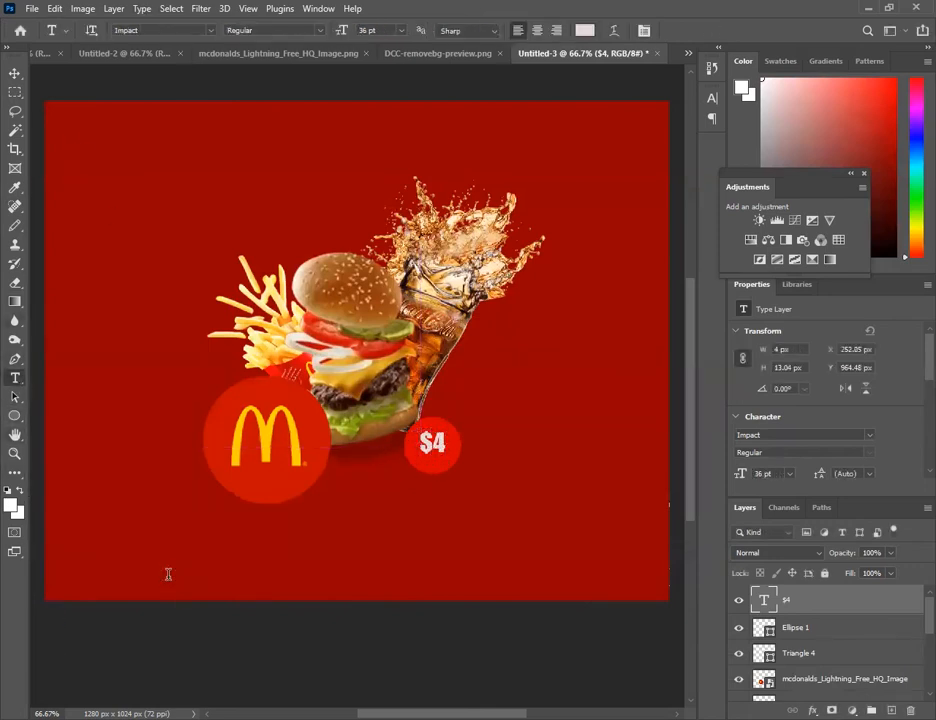
left_click(168, 574)
left_click(223, 573)
key("BackSpace")
key("BackSpace")
key("BackSpace")
key("BackSpace")
key("BackSpace")
key("BackSpace")
key("BackSpace")
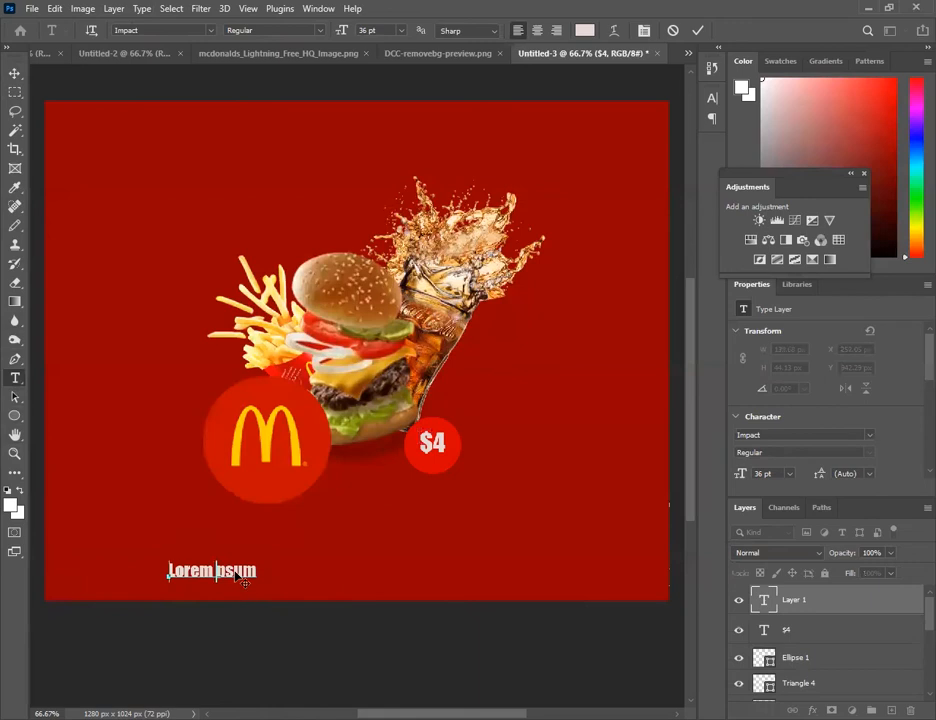
key("Delete")
key("Delete")
key("Delete")
key("Delete")
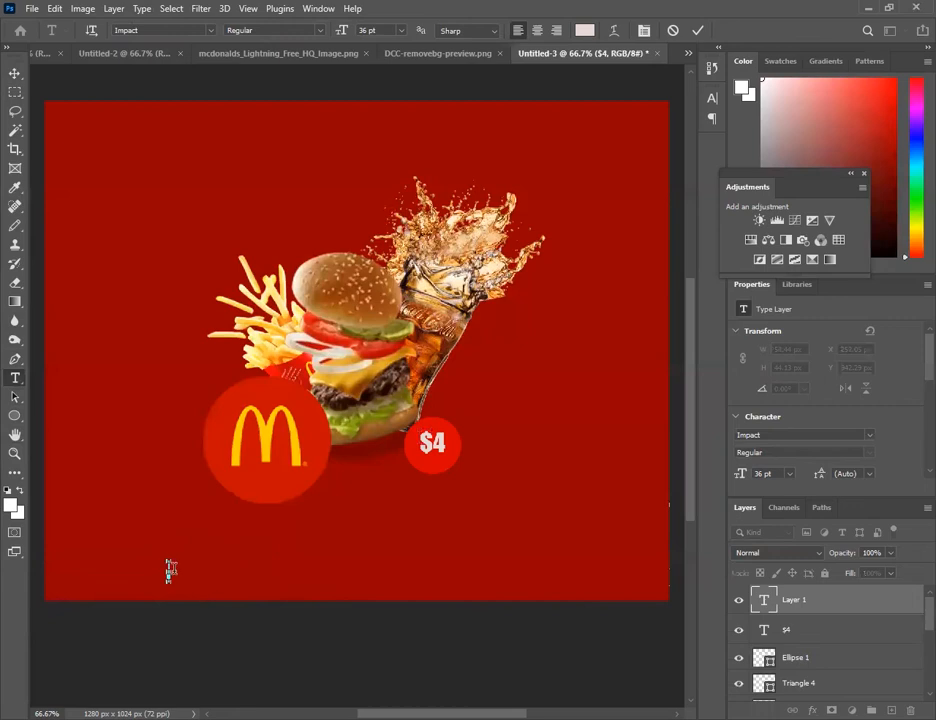
type("y")
key("BackSpace")
type("McDonald's")
Move the McDonald's text above the burger, to about X 435 px, Y 161 px.
left_click(15, 73)
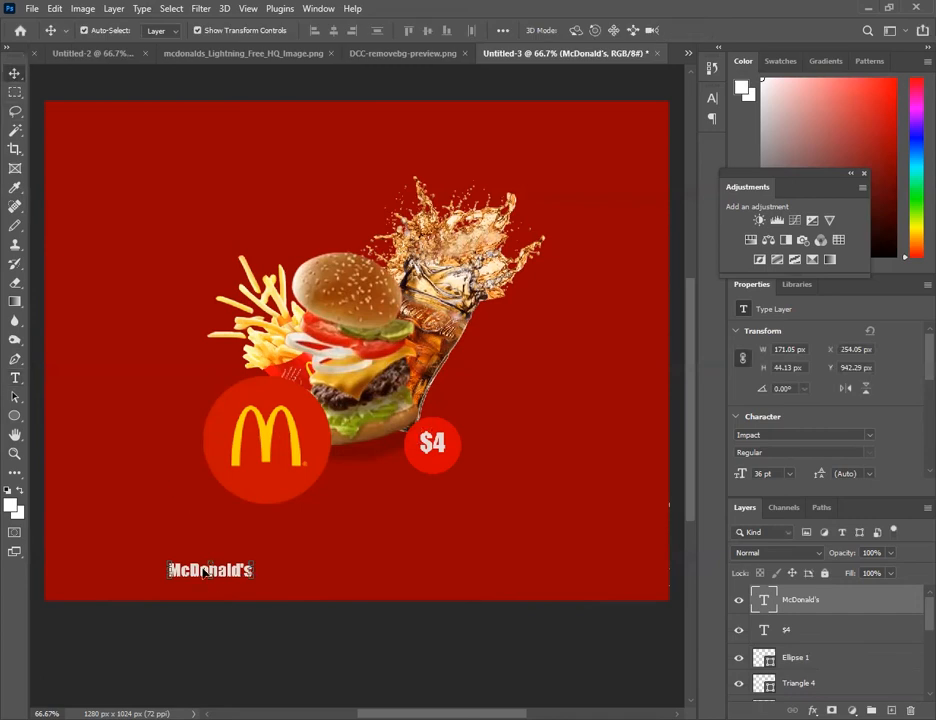
left_click_drag(243, 568, 332, 187)
double_click(315, 187)
left_click(13, 72)
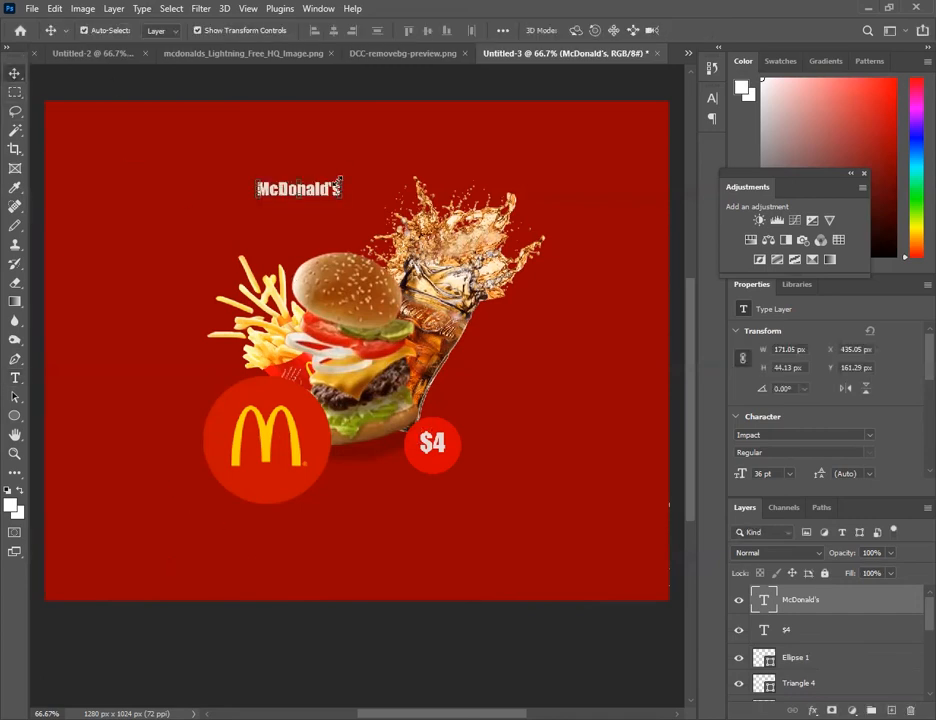
Scale the McDonald's text up to about 128 pt and place it as a headline just below the canvas's upper edge.
key("ctrl+t")
left_click_drag(342, 178, 502, 133)
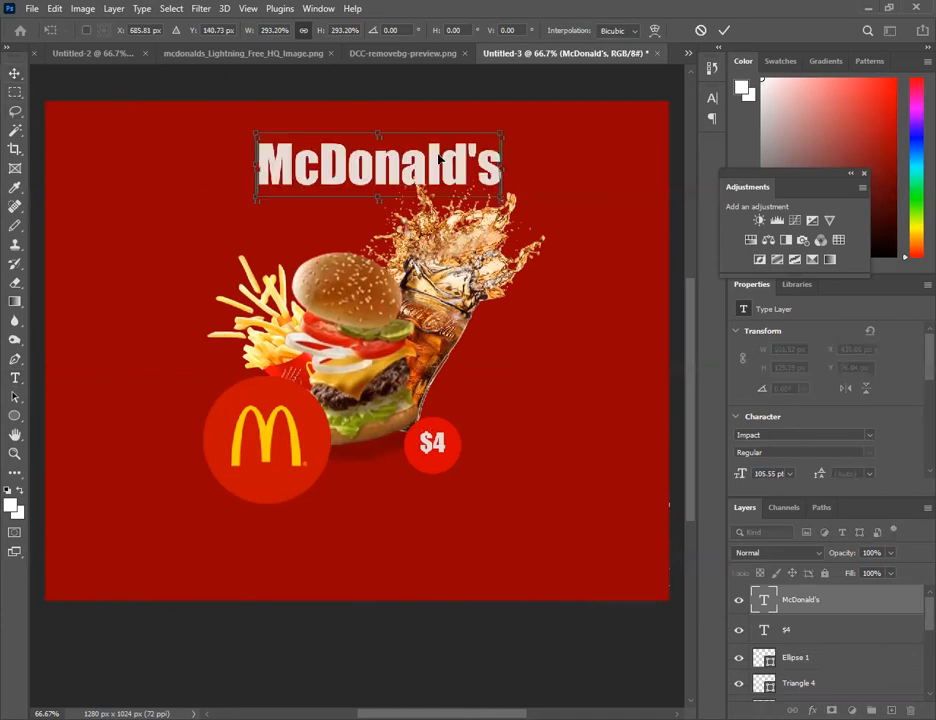
left_click_drag(435, 148, 430, 127)
left_click_drag(249, 110, 220, 105)
left_click_drag(415, 144, 448, 159)
left_click_drag(516, 184, 541, 190)
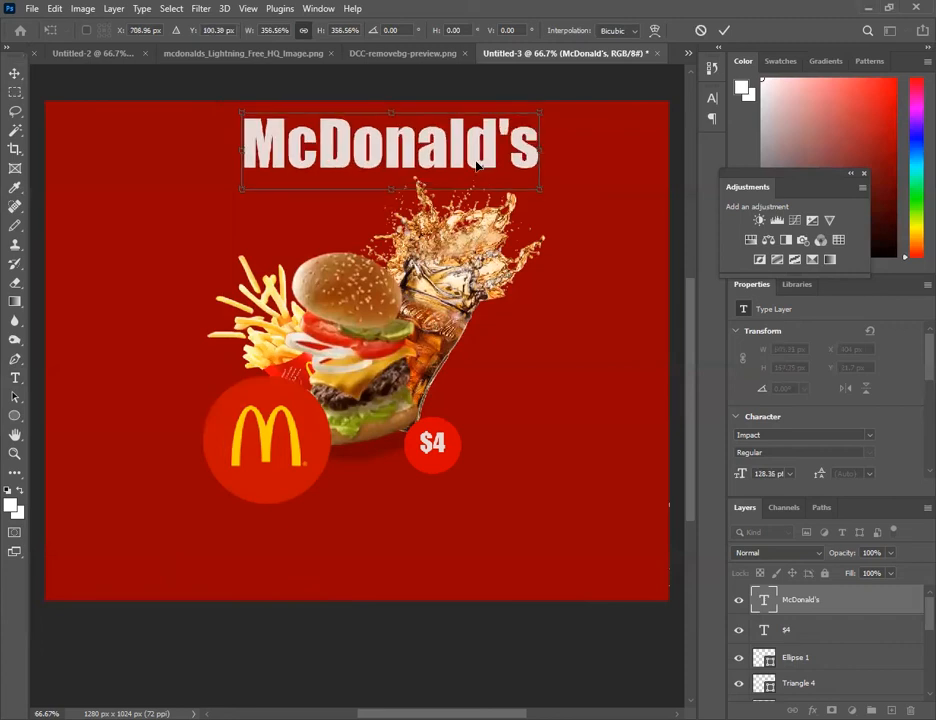
left_click_drag(476, 157, 459, 153)
key("Return")
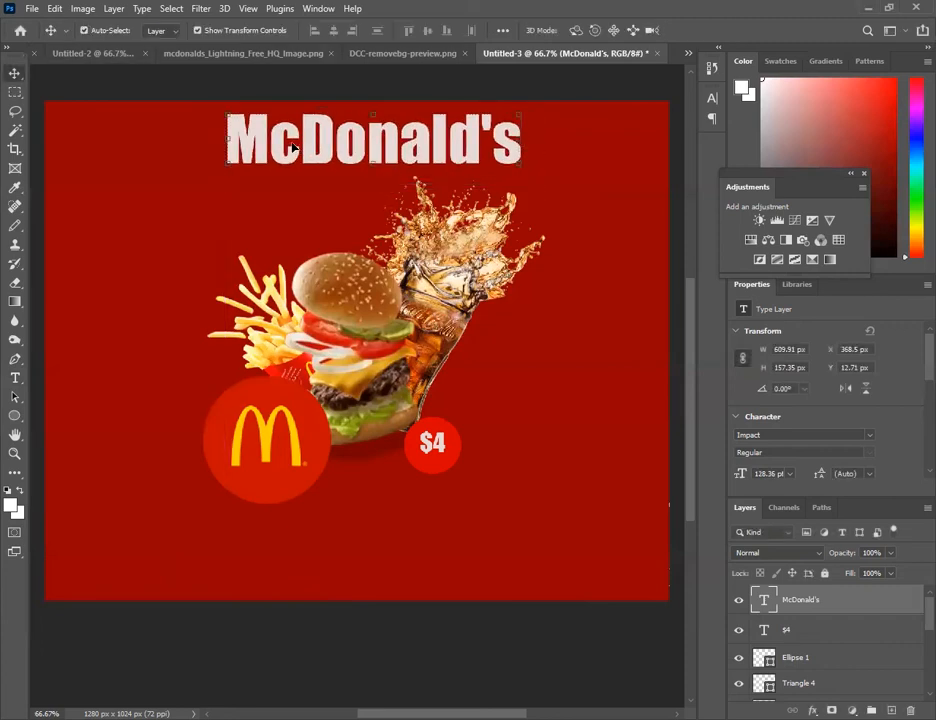
Preview other fonts on the McDonald's headline, keeping Impact.
left_click(17, 379)
left_click(431, 151)
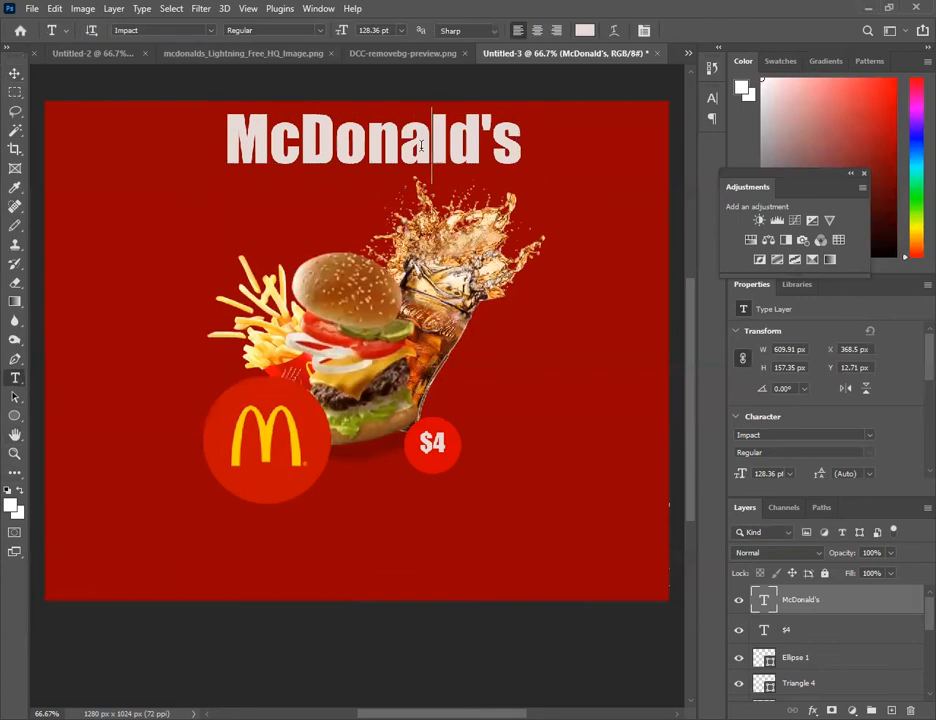
key("ctrl+a")
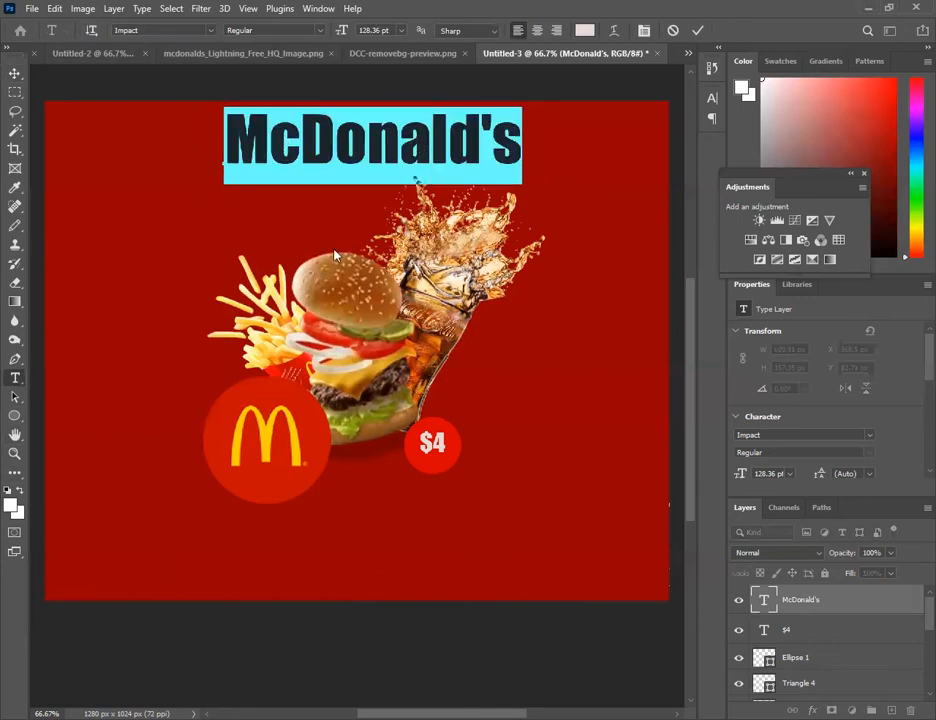
left_click(211, 30)
scroll(250, 670, "down", 1)
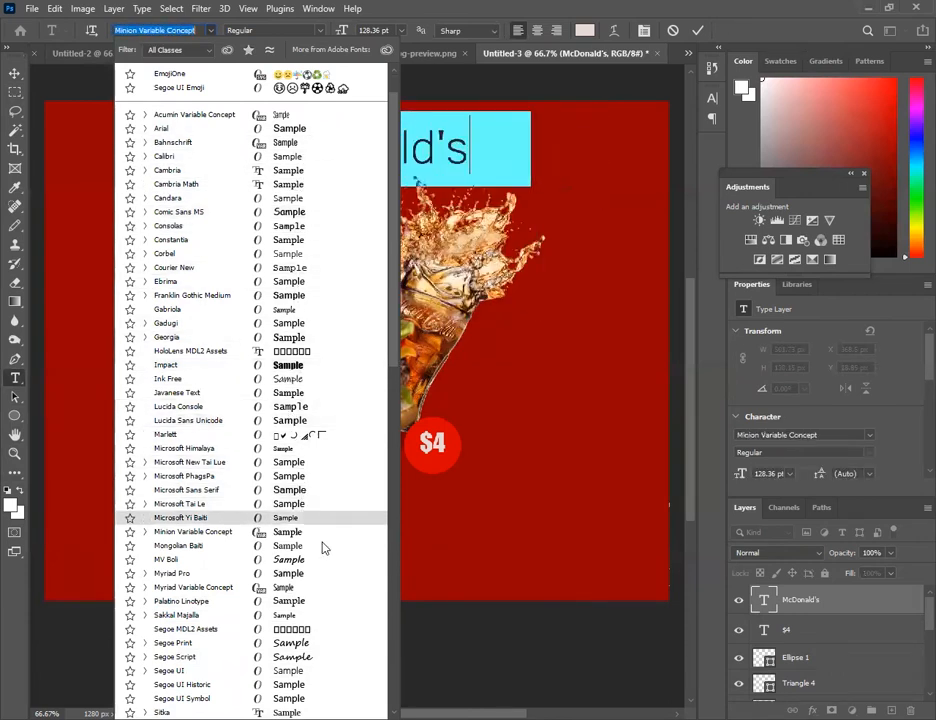
scroll(323, 665, "down", 1)
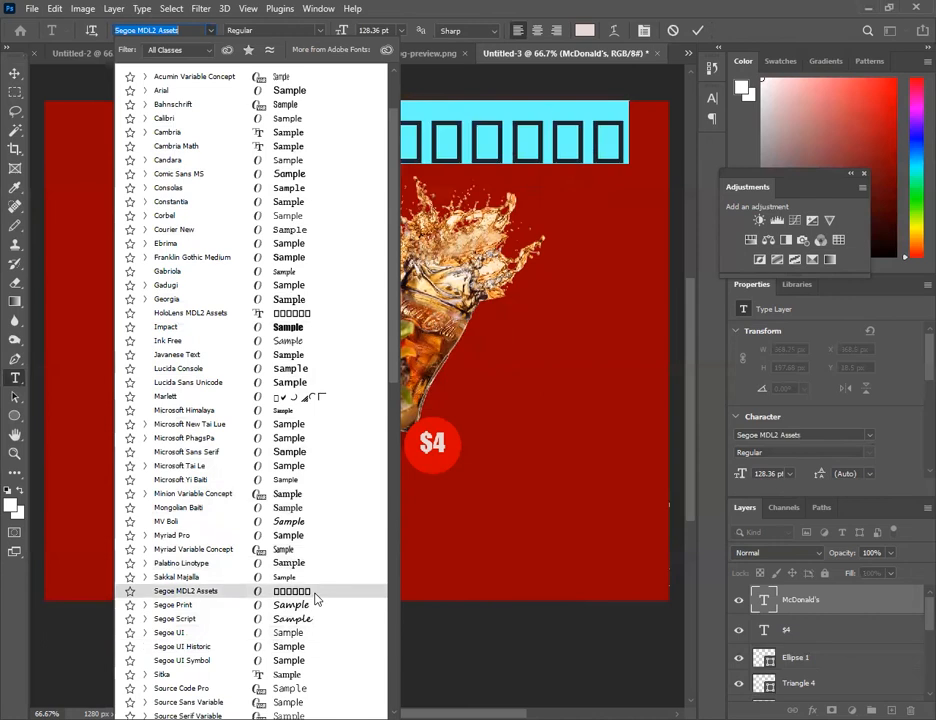
scroll(318, 452, "up", 2)
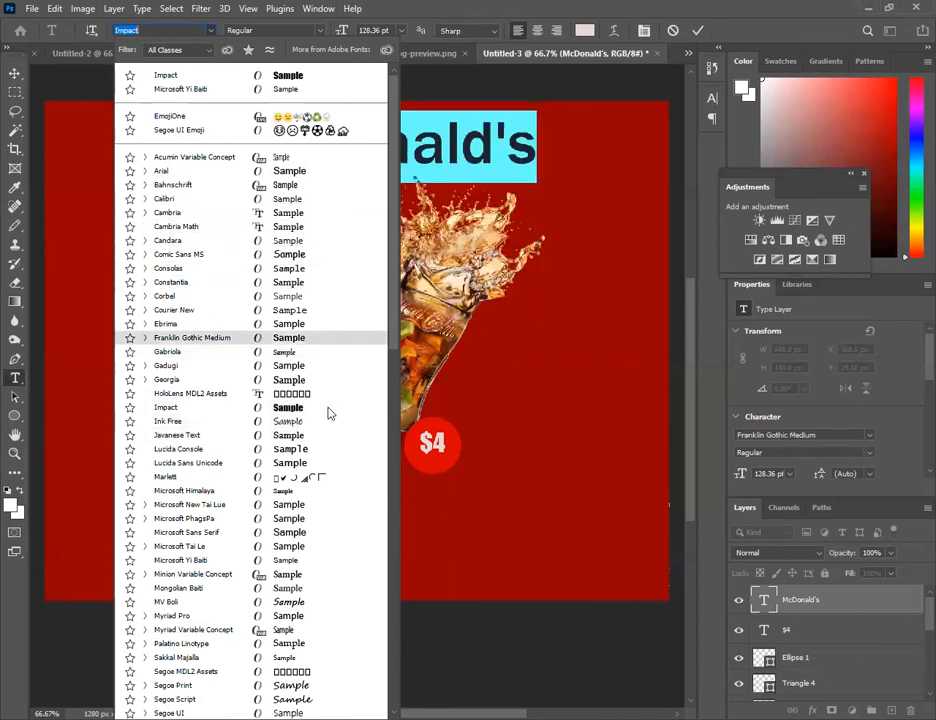
left_click(220, 407)
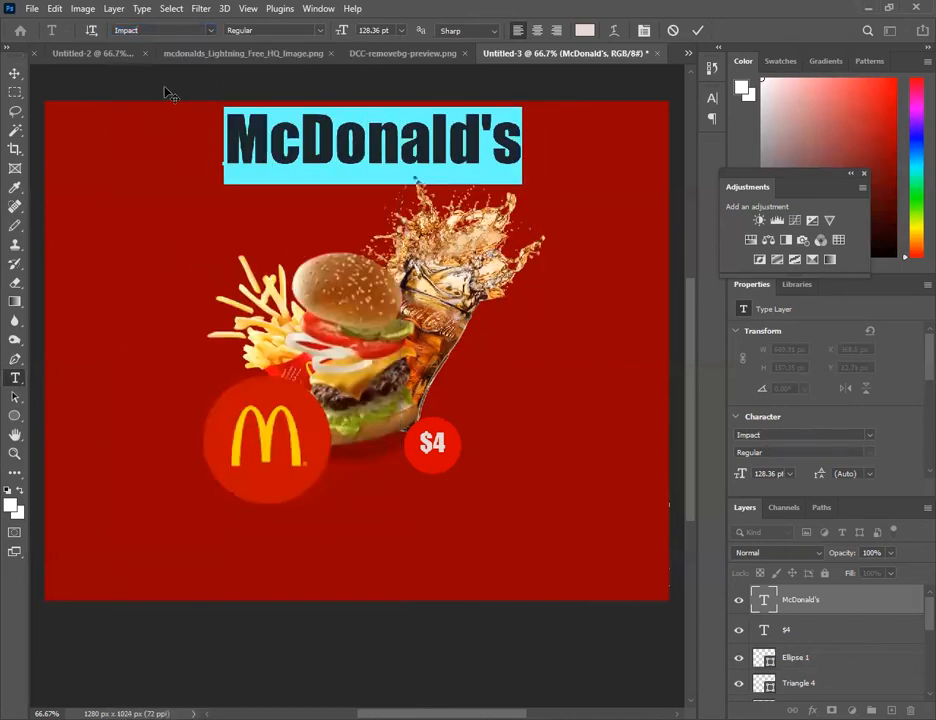
left_click(15, 73)
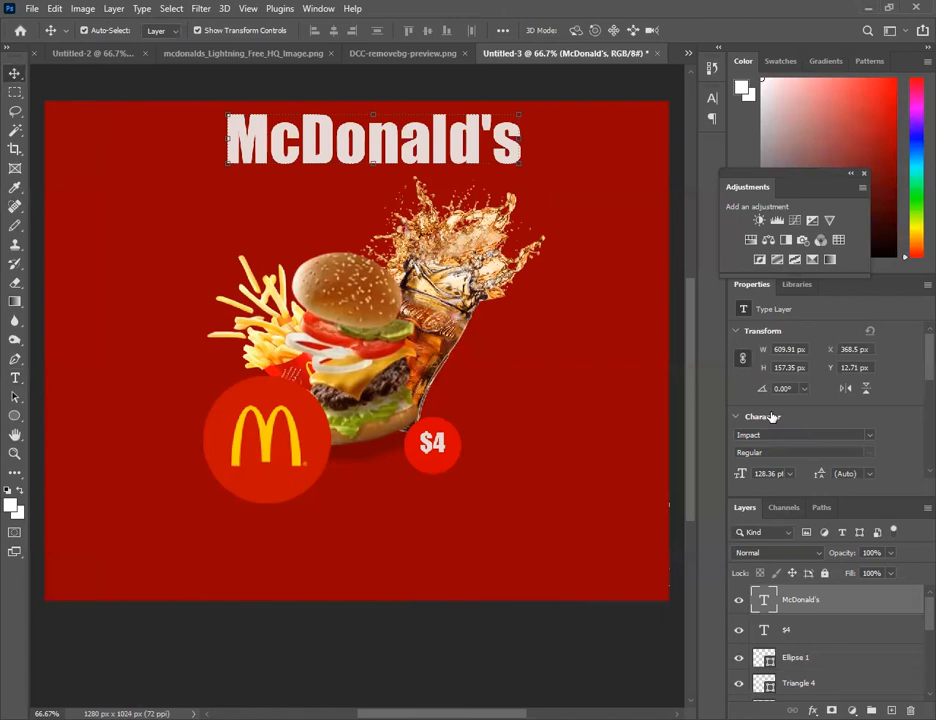
Add a Hue/Saturation adjustment layer above the headline and shift the hue of the Reds to -63.
left_click(750, 240)
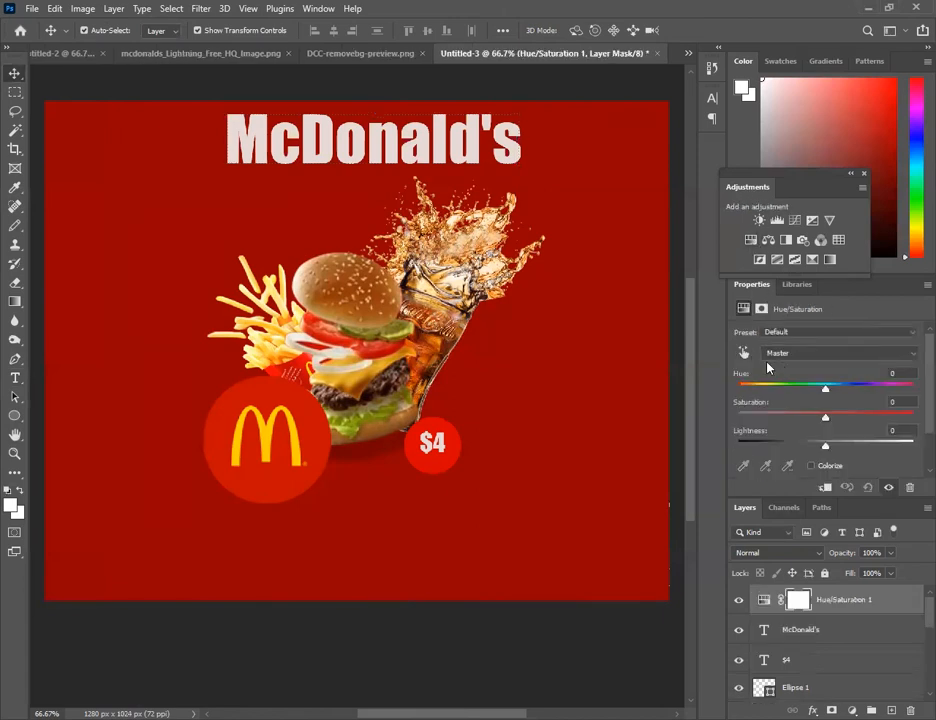
left_click(396, 153)
left_click_drag(825, 389, 787, 380)
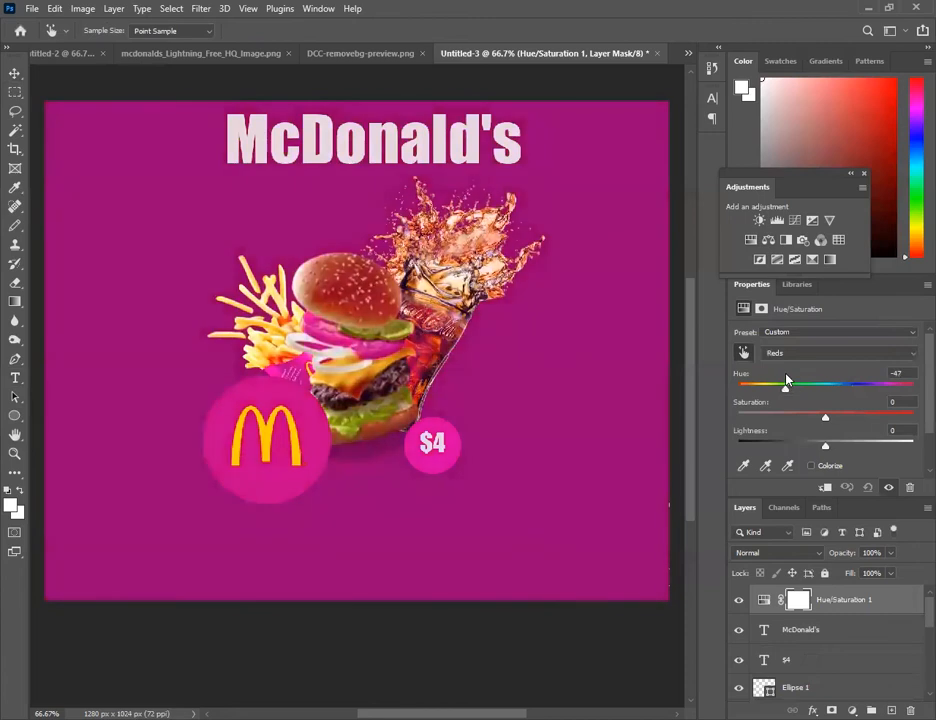
left_click_drag(787, 380, 781, 379)
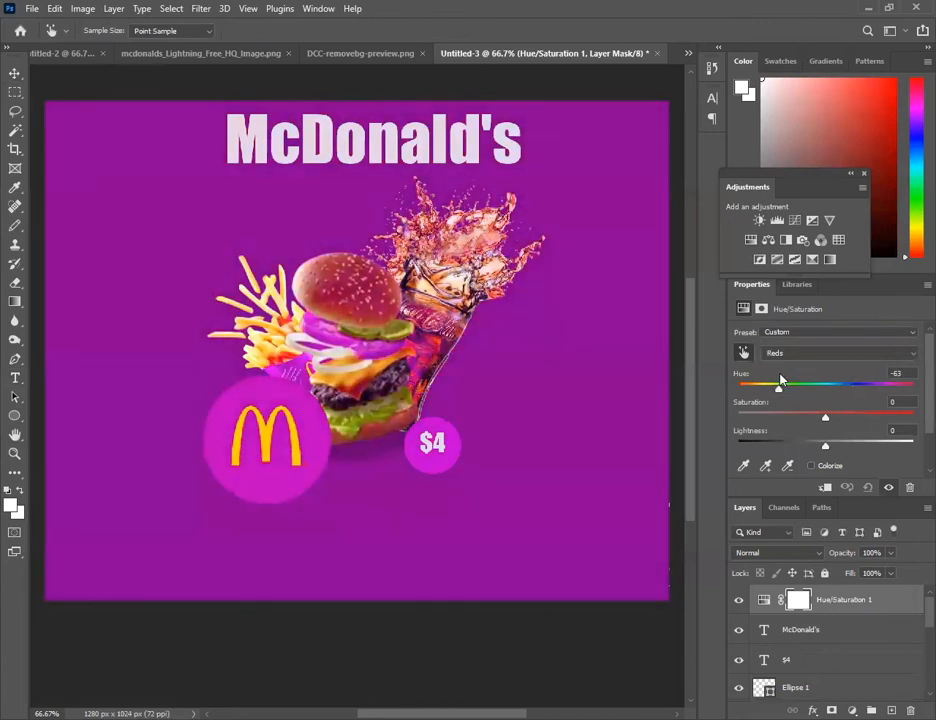
left_click(864, 175)
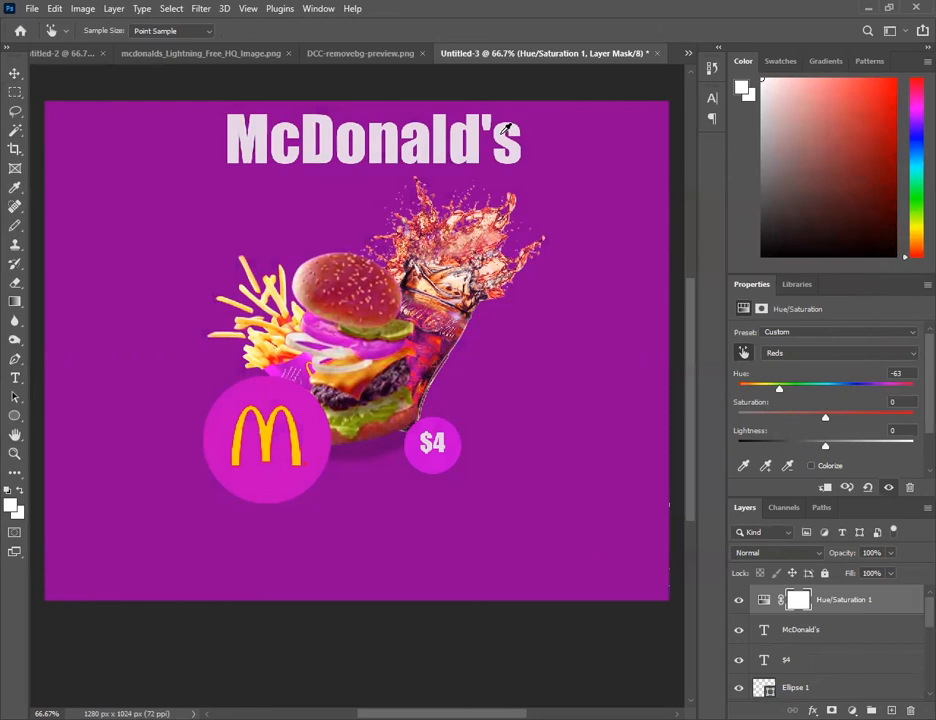
Set the text colour of the McDonald's headline to pure red, ff0000, and leave all layers deselected.
key("v")
left_click(800, 630)
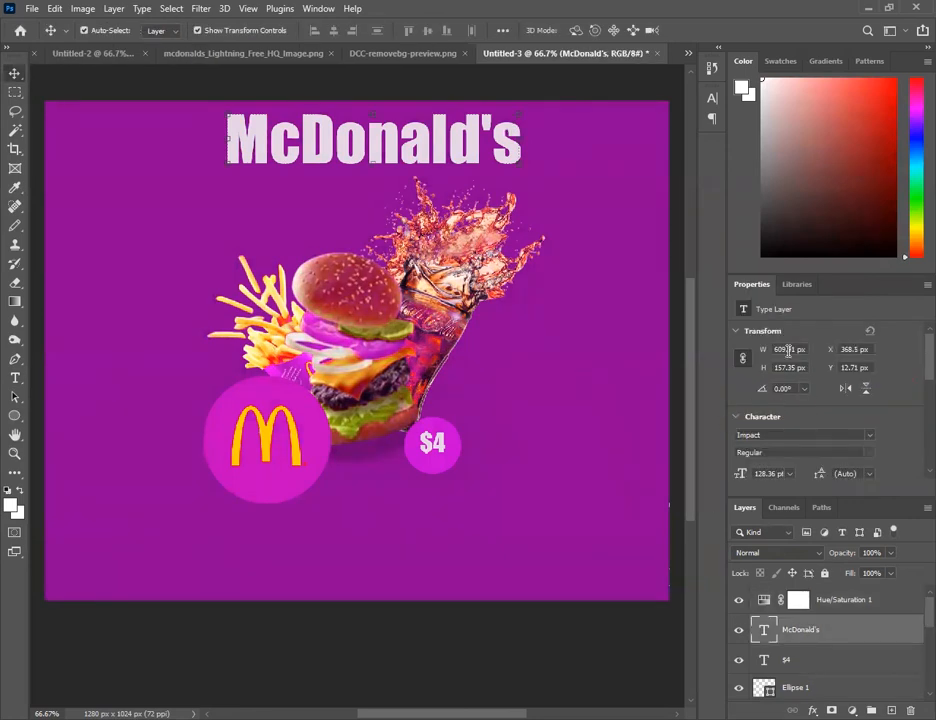
left_click(737, 331)
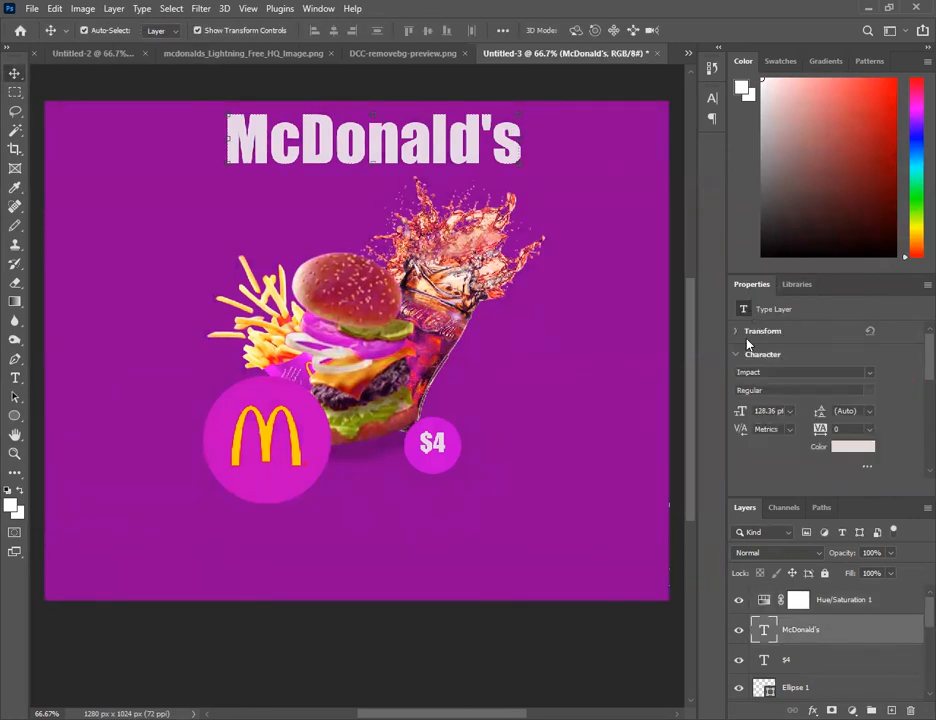
left_click(853, 446)
type("fe3000")
mouse_move(455, 215)
left_mouse_down()
mouse_move(449, 230)
mouse_move(397, 225)
mouse_move(445, 146)
left_mouse_up()
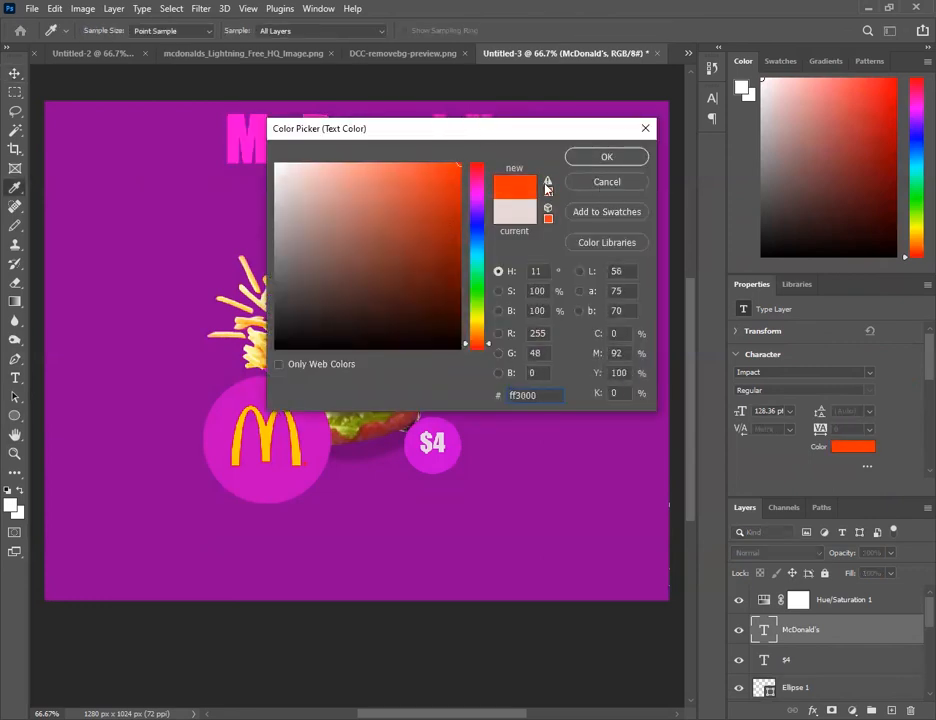
left_click(486, 186)
mouse_move(486, 186)
left_mouse_down()
mouse_move(483, 210)
mouse_move(477, 152)
mouse_move(486, 160)
mouse_move(536, 97)
left_mouse_up()
left_click(615, 158)
left_click(850, 447)
mouse_move(451, 200)
left_mouse_down()
mouse_move(481, 189)
mouse_move(466, 181)
mouse_move(468, 356)
left_mouse_up()
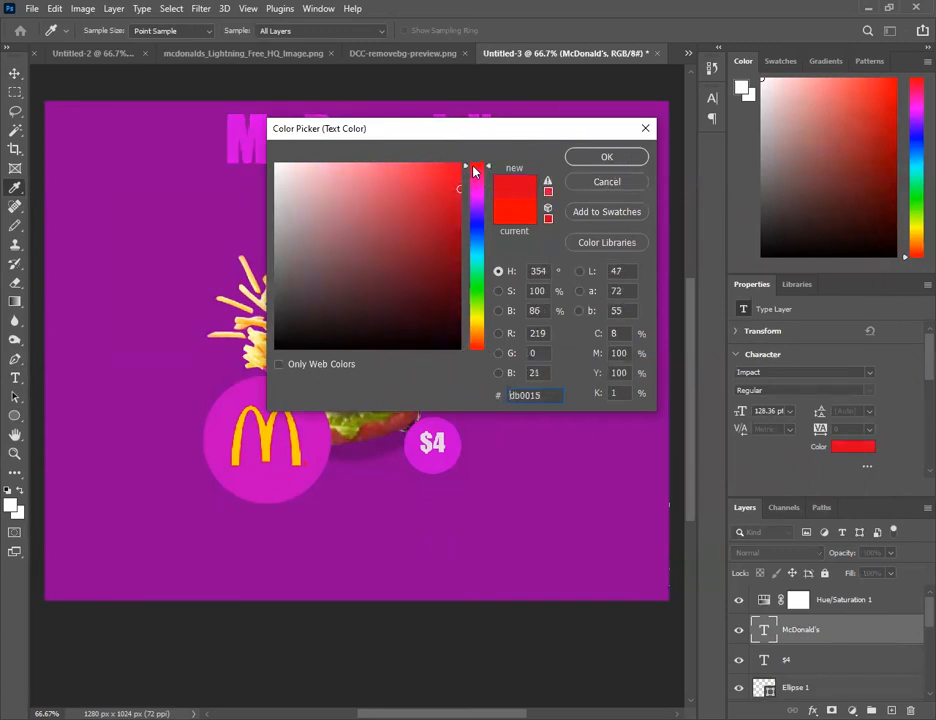
mouse_move(450, 182)
left_mouse_down()
mouse_move(457, 113)
mouse_move(468, 120)
left_mouse_up()
mouse_move(484, 342)
left_mouse_down()
mouse_move(481, 328)
mouse_move(481, 350)
left_mouse_up()
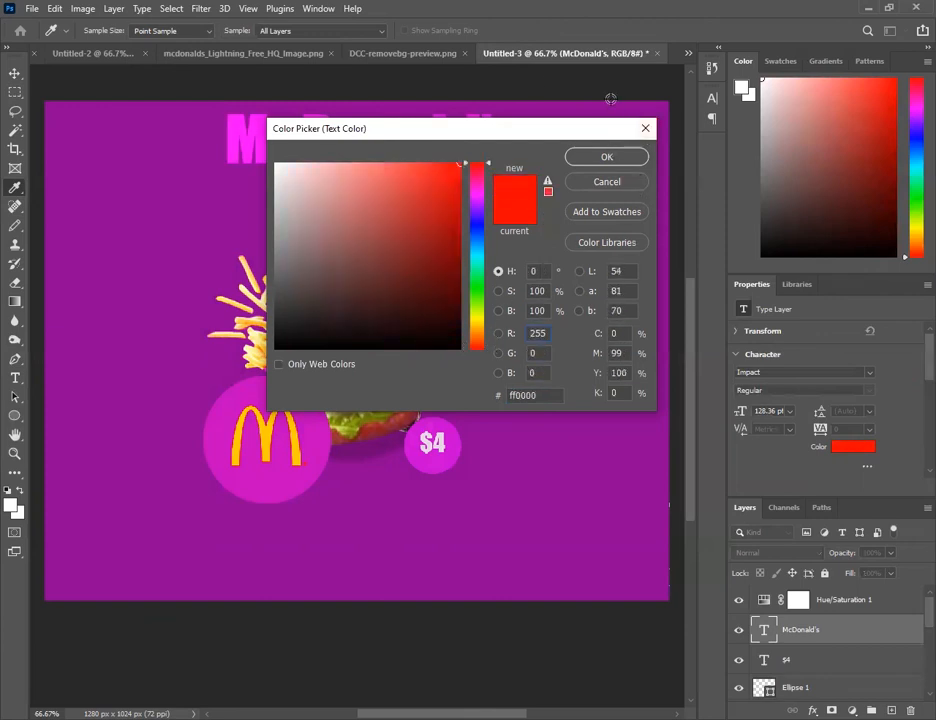
left_click(606, 157)
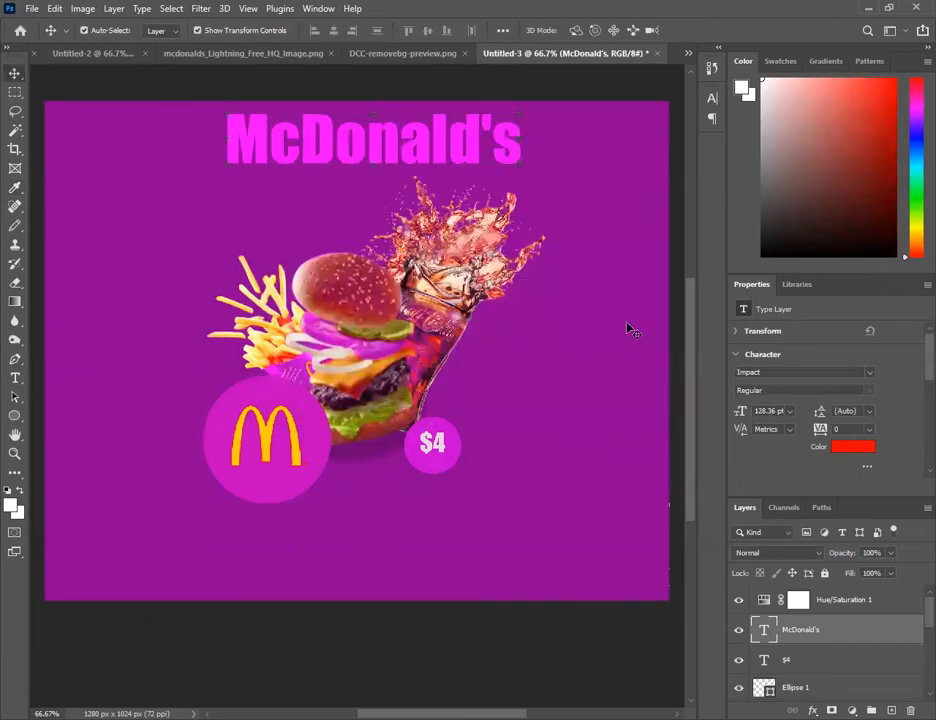
double_click(778, 641)
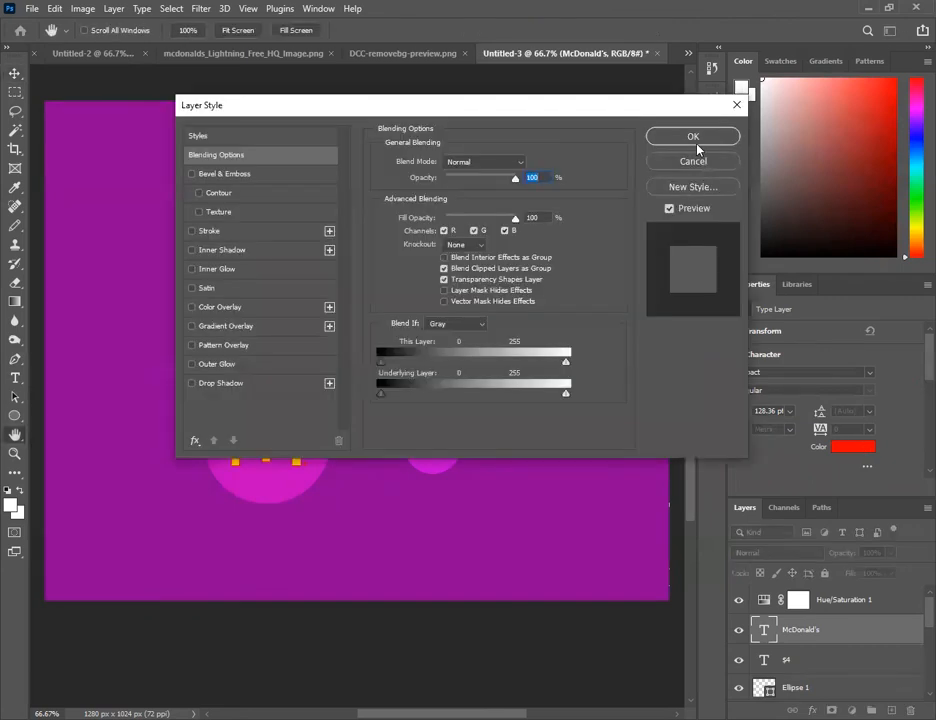
left_click(731, 112)
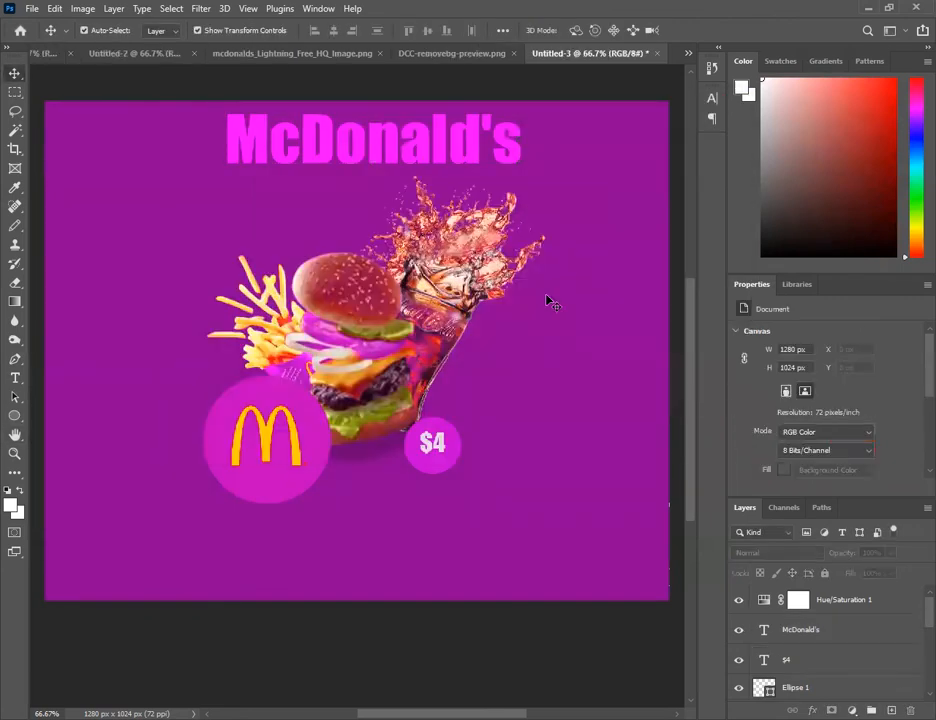